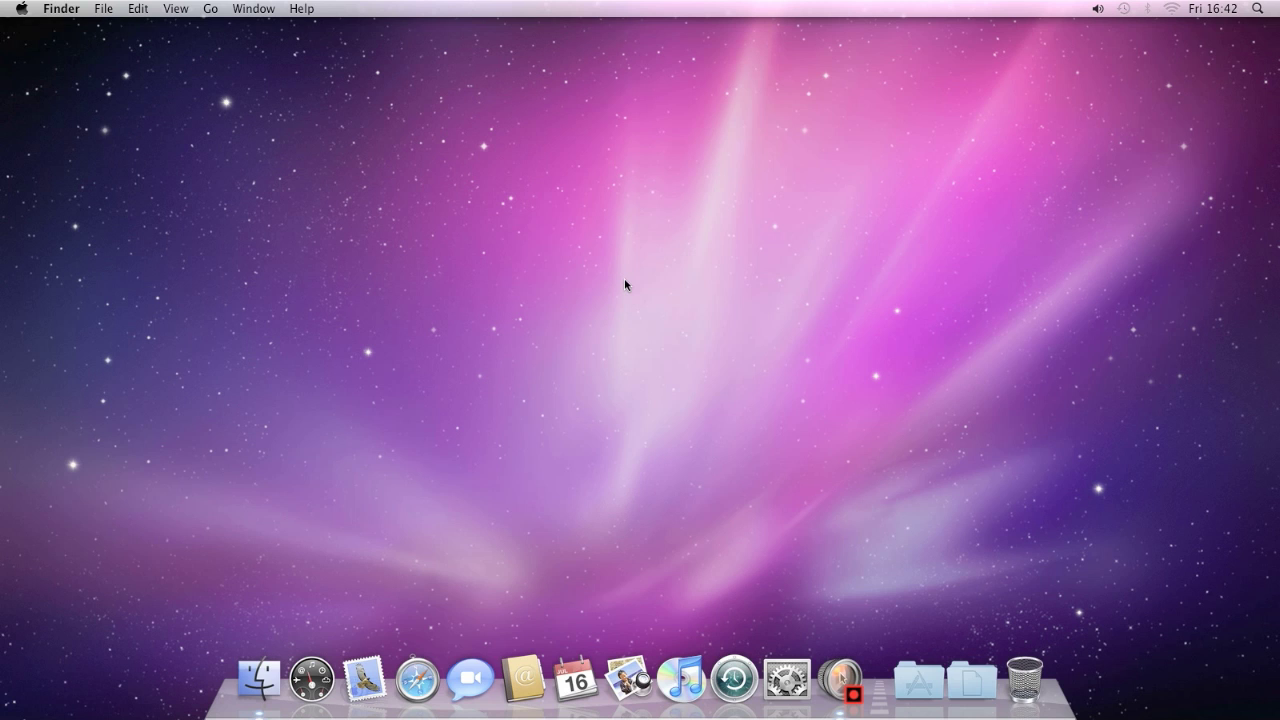
Open the detailed system report from the About This Mac information and show the Graphics/Displays hardware details
click(21, 9)
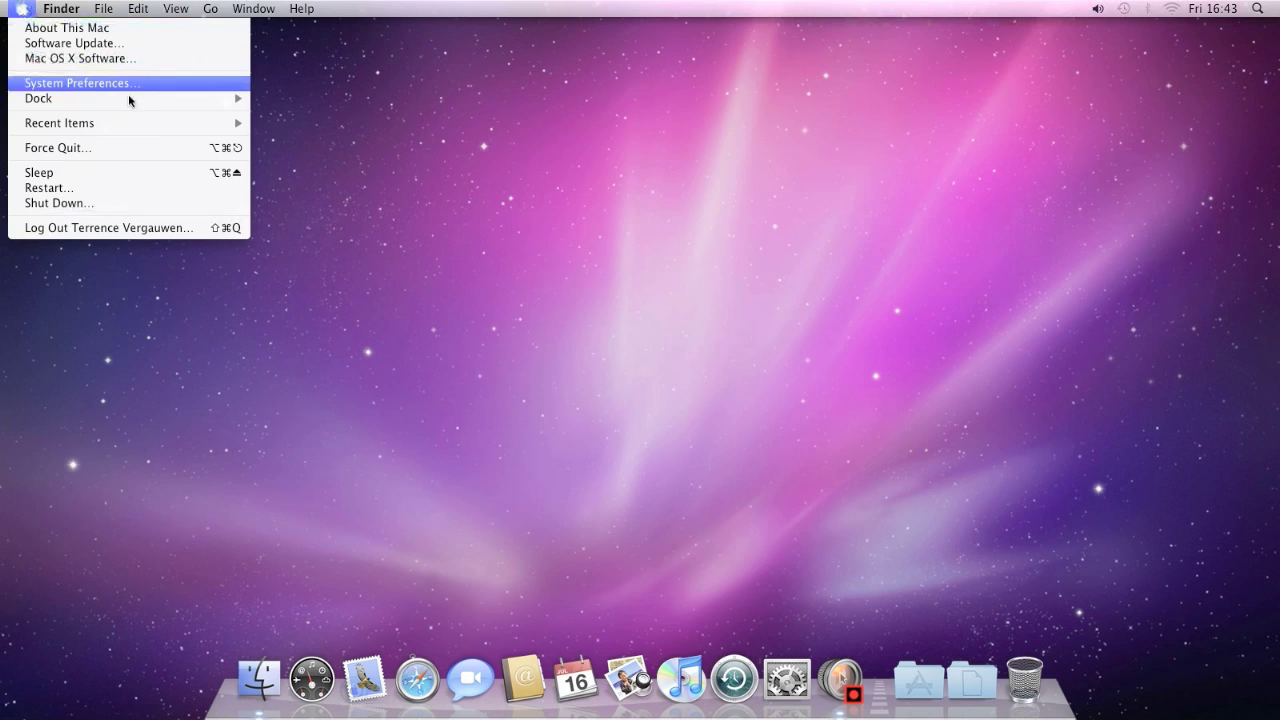
click(138, 35)
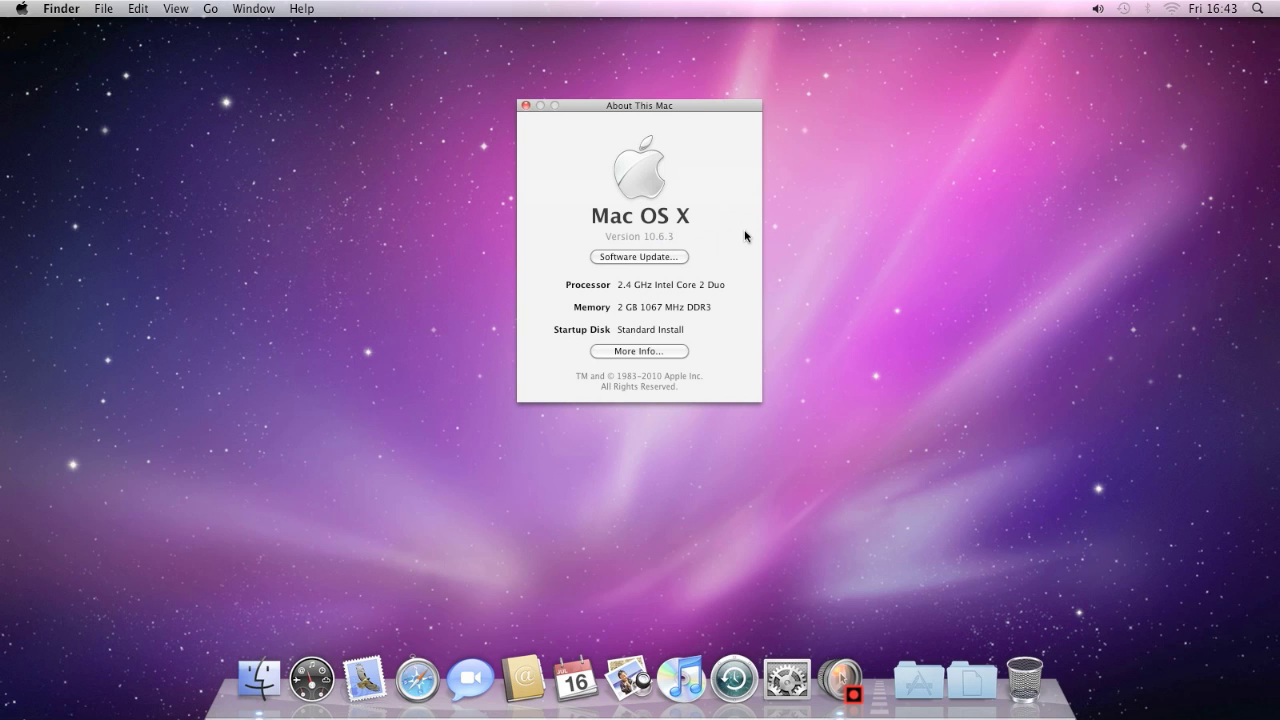
click(659, 353)
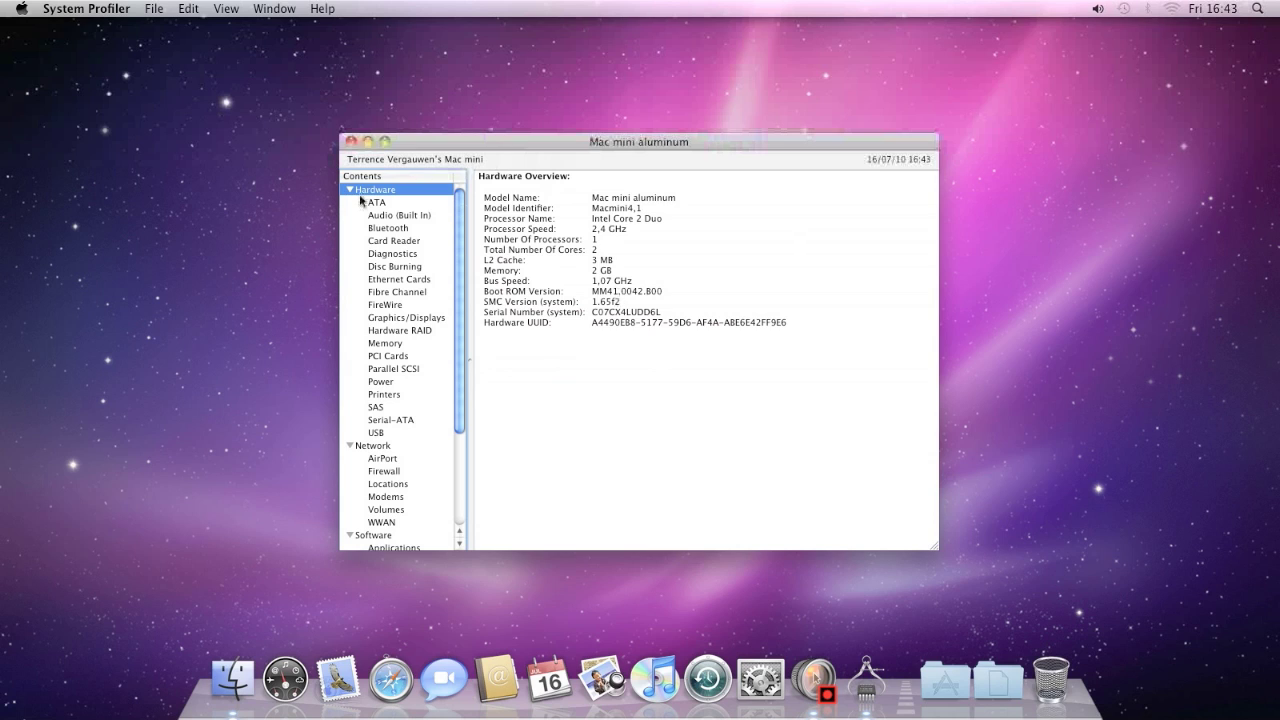
click(408, 318)
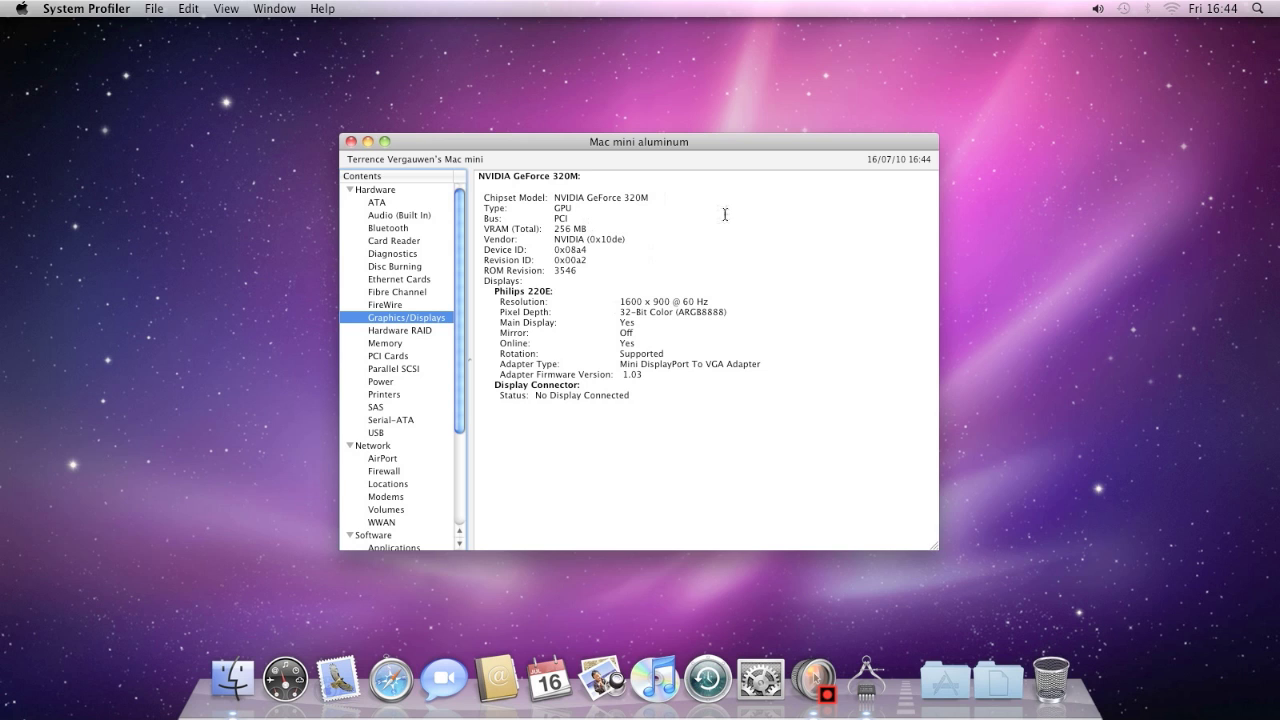
Switch to Safari and search Google for "nvidia cuda capable GPU"
click(390, 680)
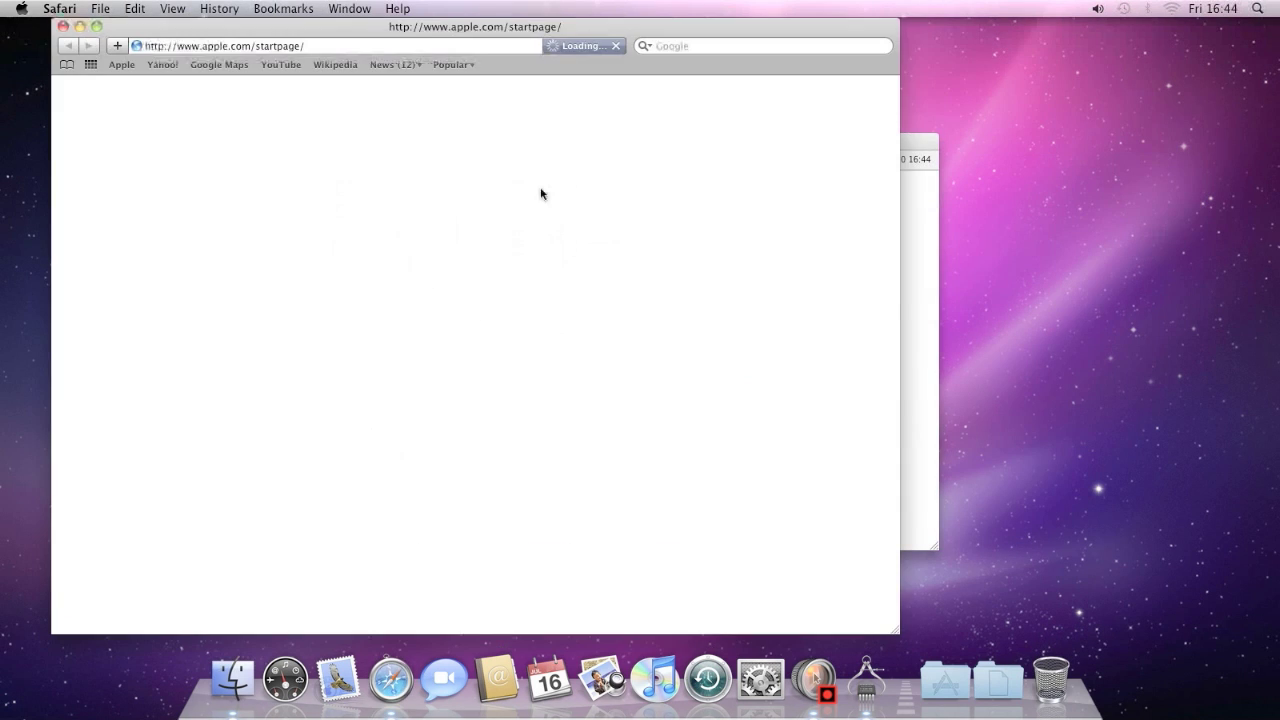
click(716, 46)
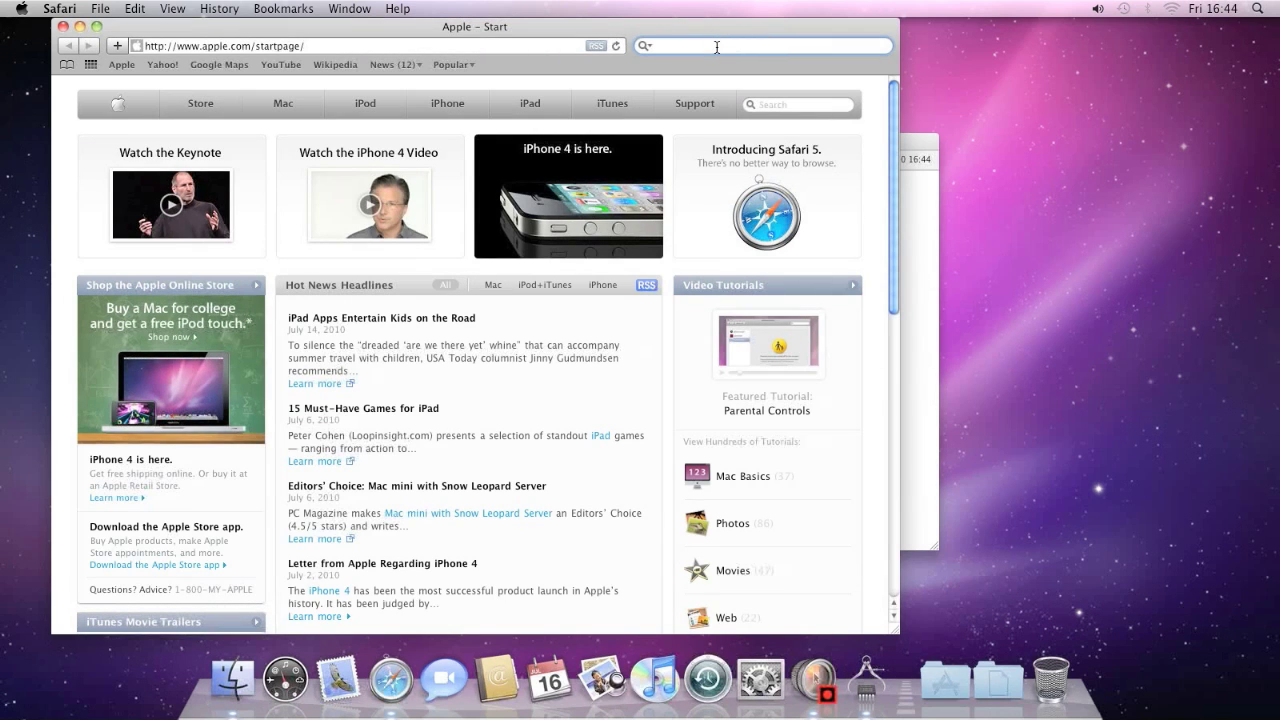
text(nvidia cuda capable )
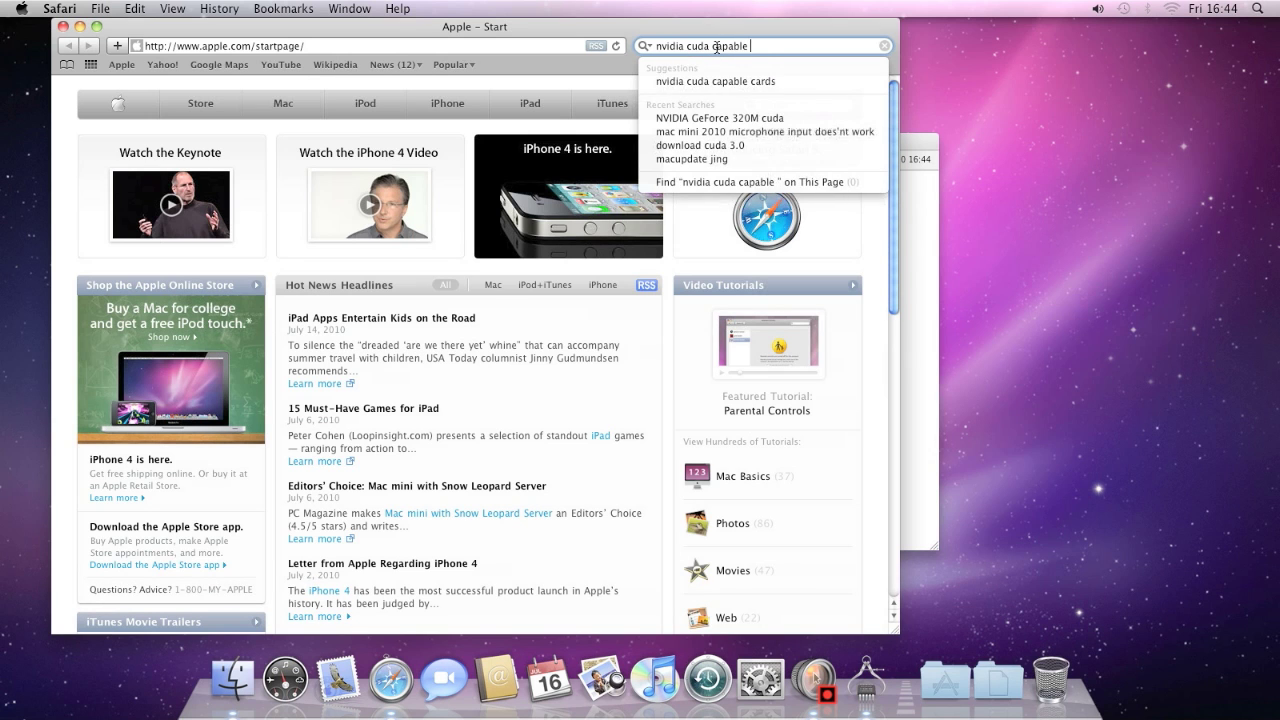
text(GPU)
key(Return)
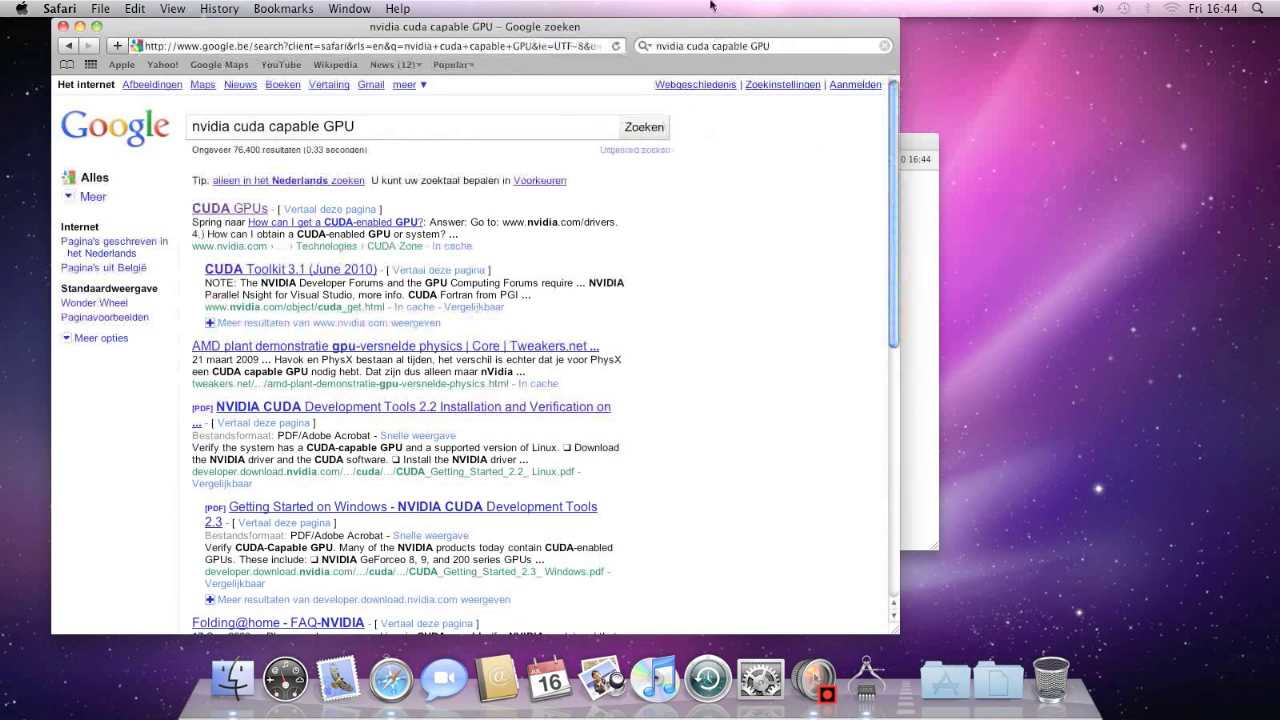
Open NVIDIA's CUDA GPUs page from the search results and examine the CUDA-enabled GeForce desktop and notebook products
click(218, 214)
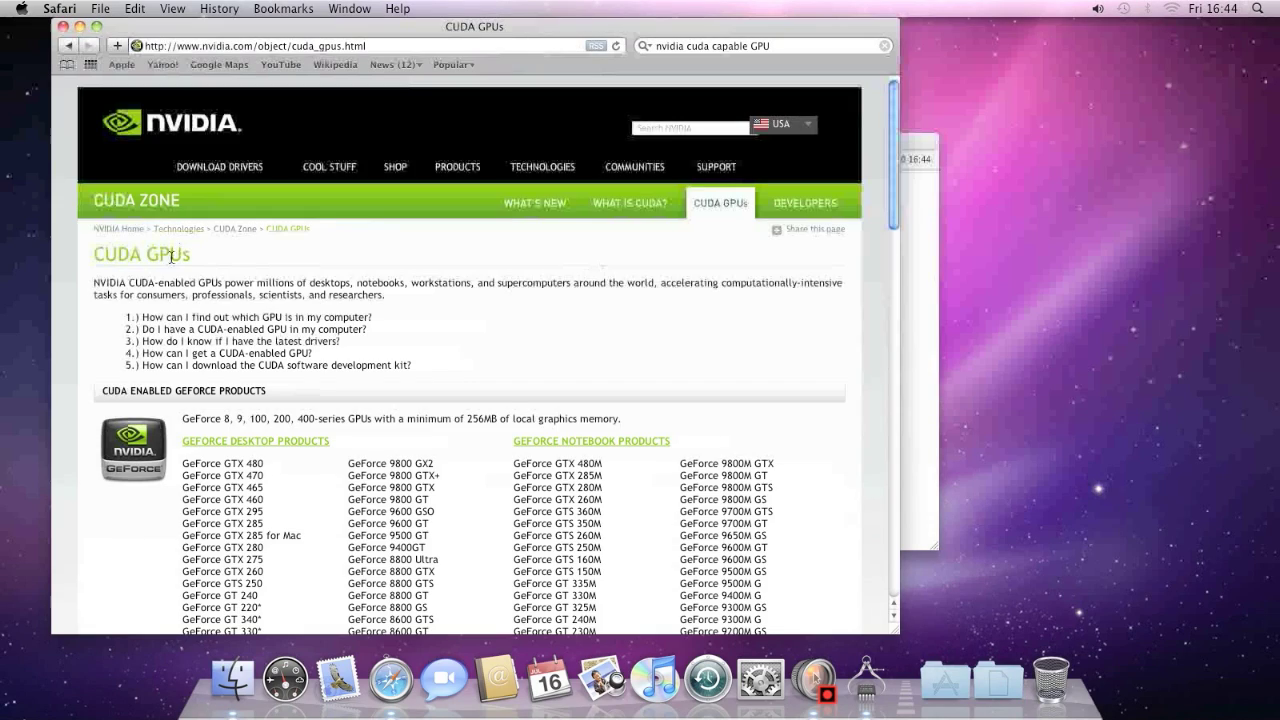
drag(893, 163, 893, 224)
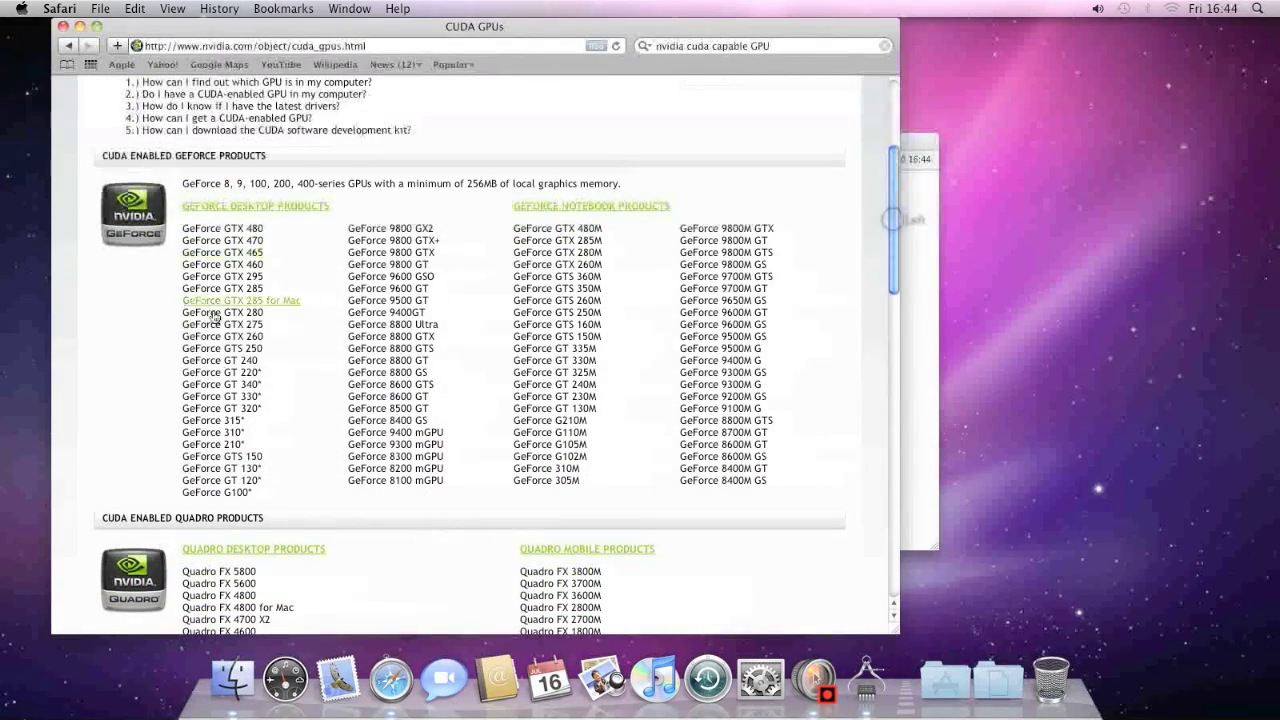
drag(900, 205, 915, 124)
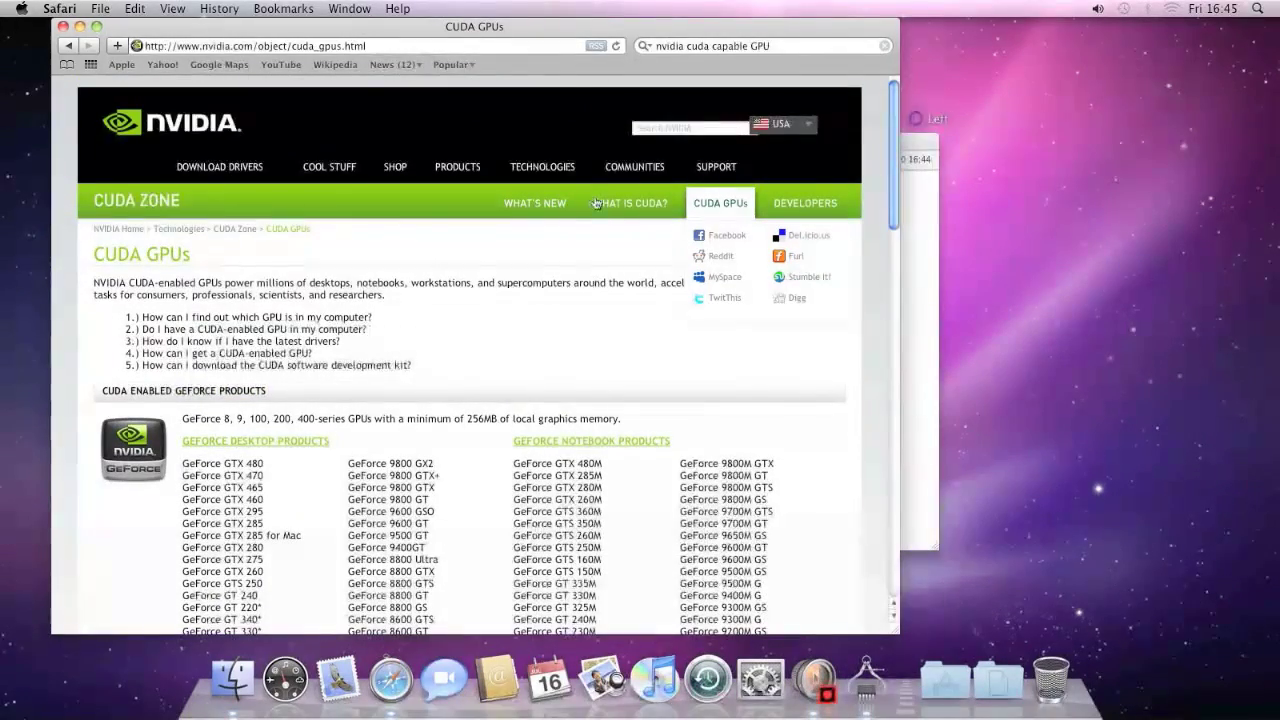
Quit Safari and System Profiler
click(59, 8)
click(60, 249)
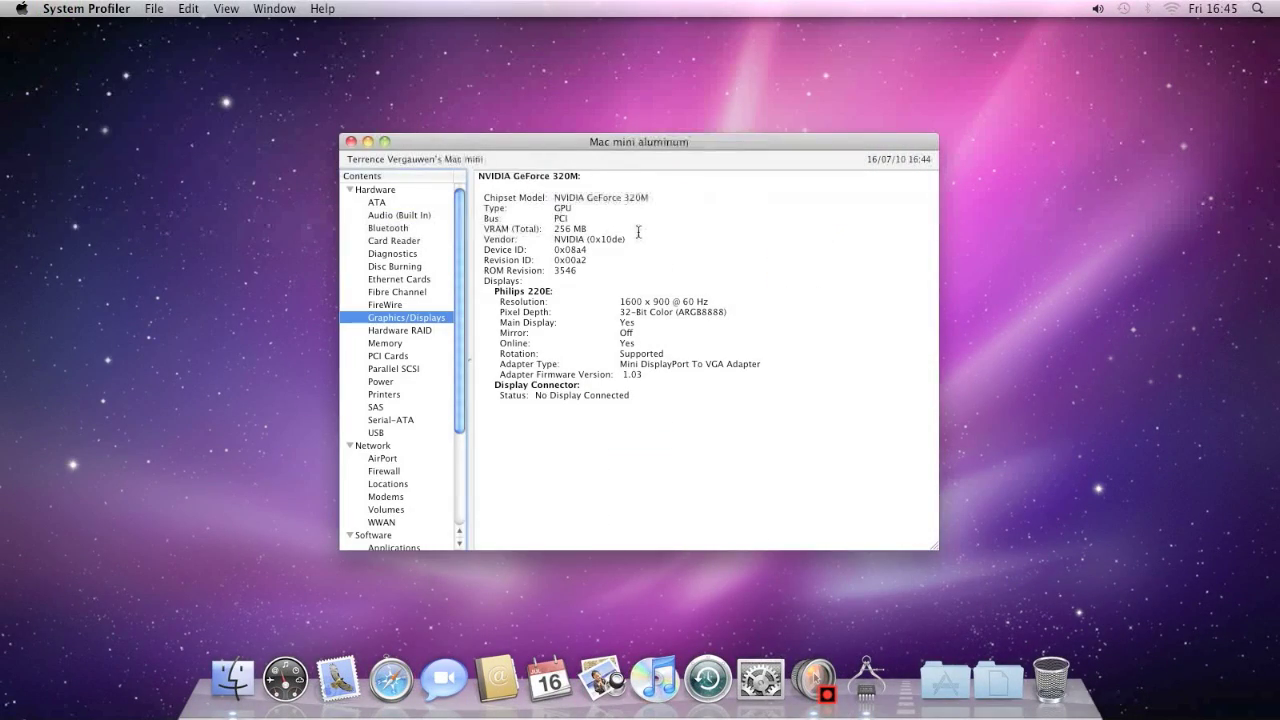
click(110, 8)
click(131, 126)
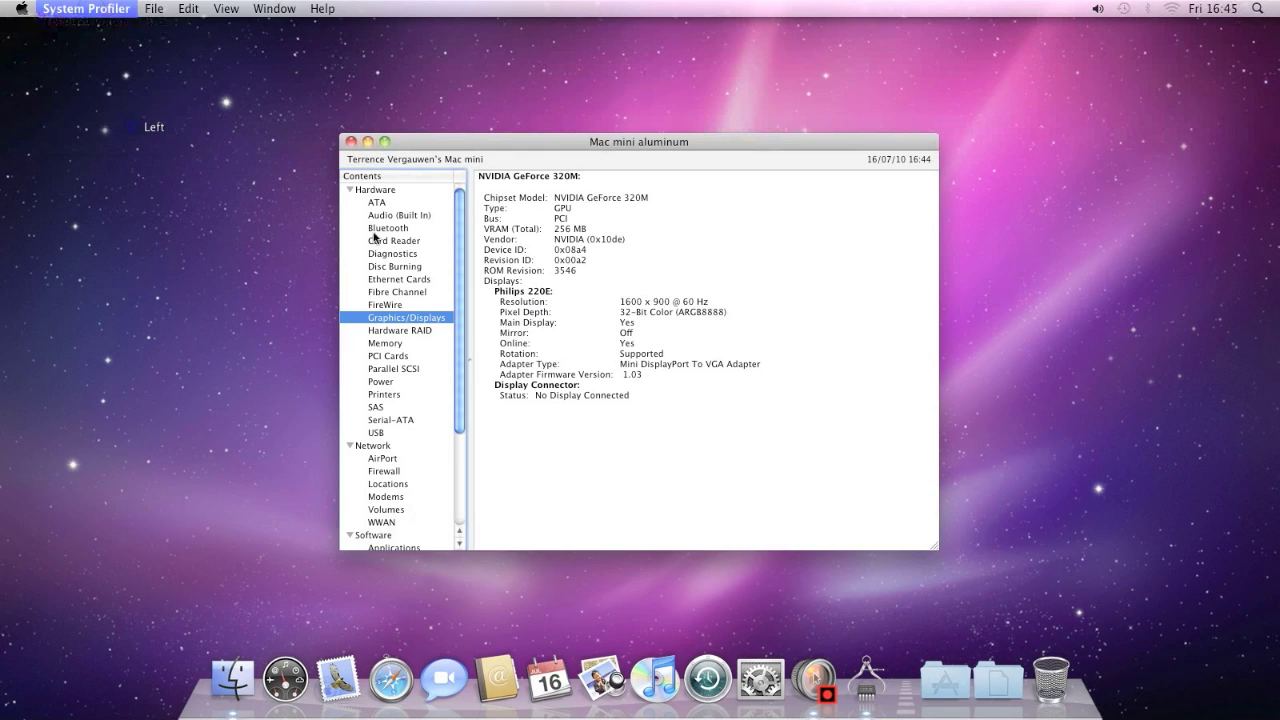
click(417, 680)
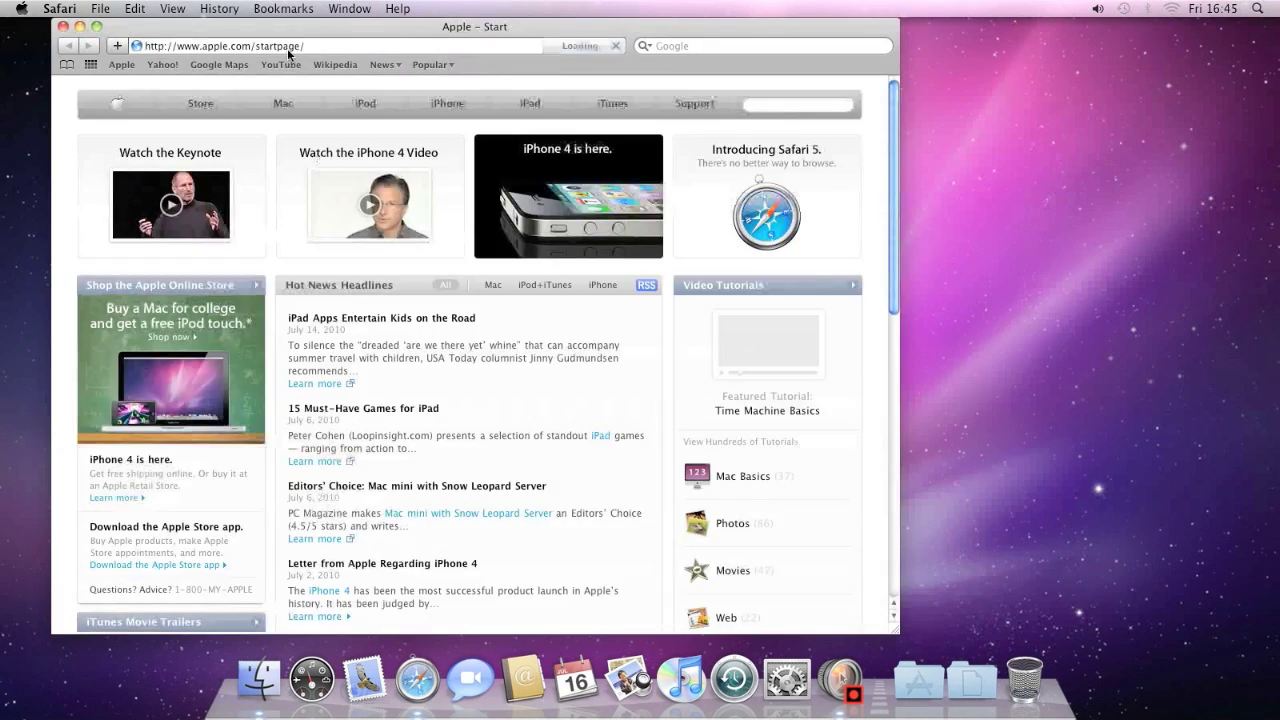
click(288, 48)
text(www.refractivesoftware.com)
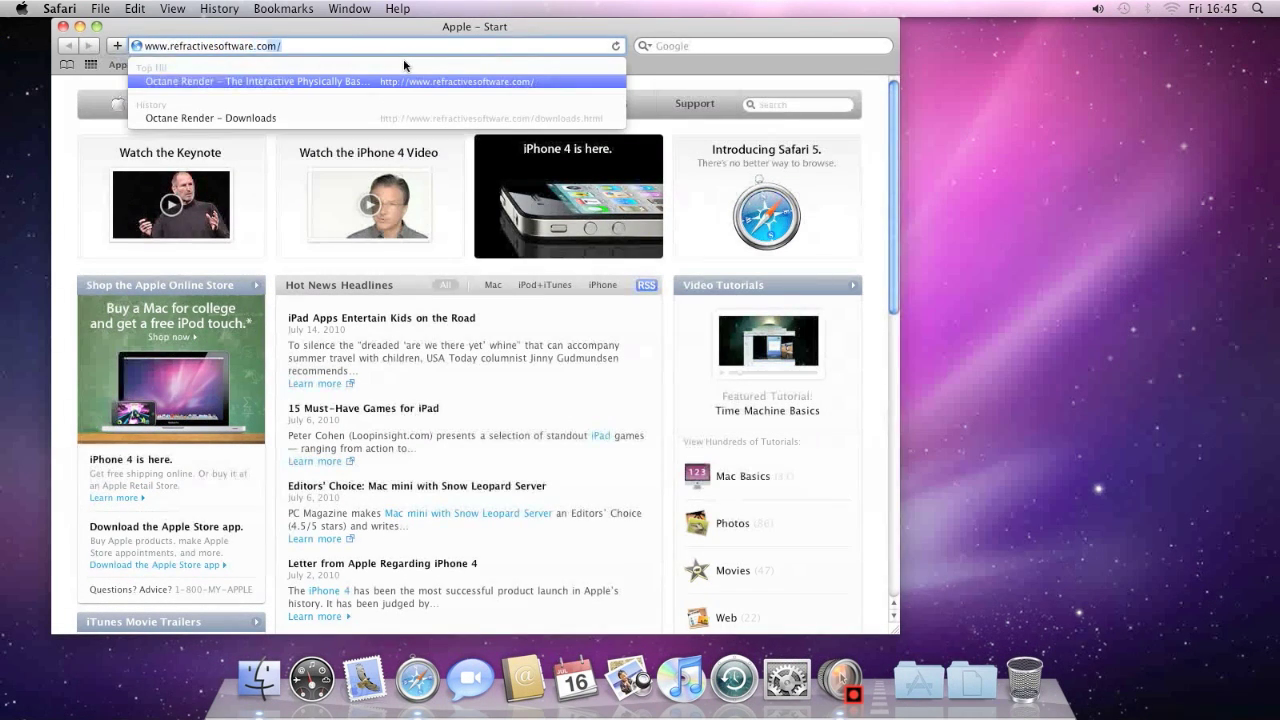
key(Return)
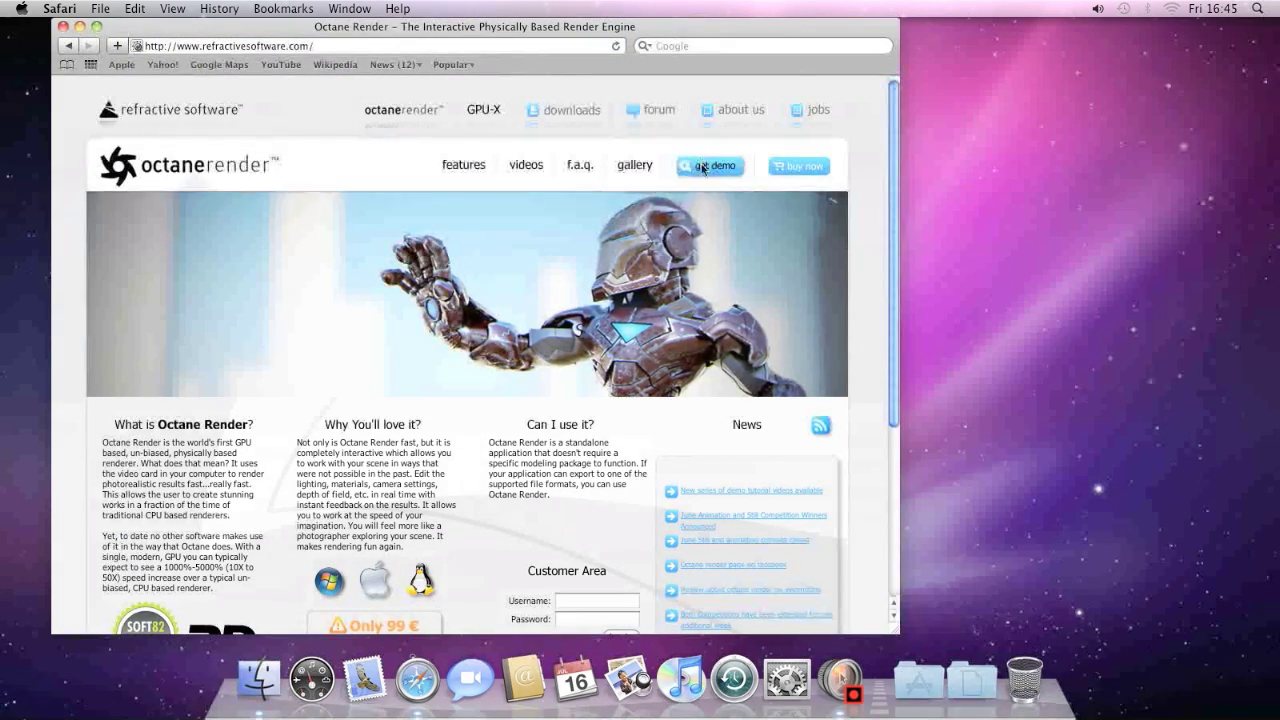
click(703, 167)
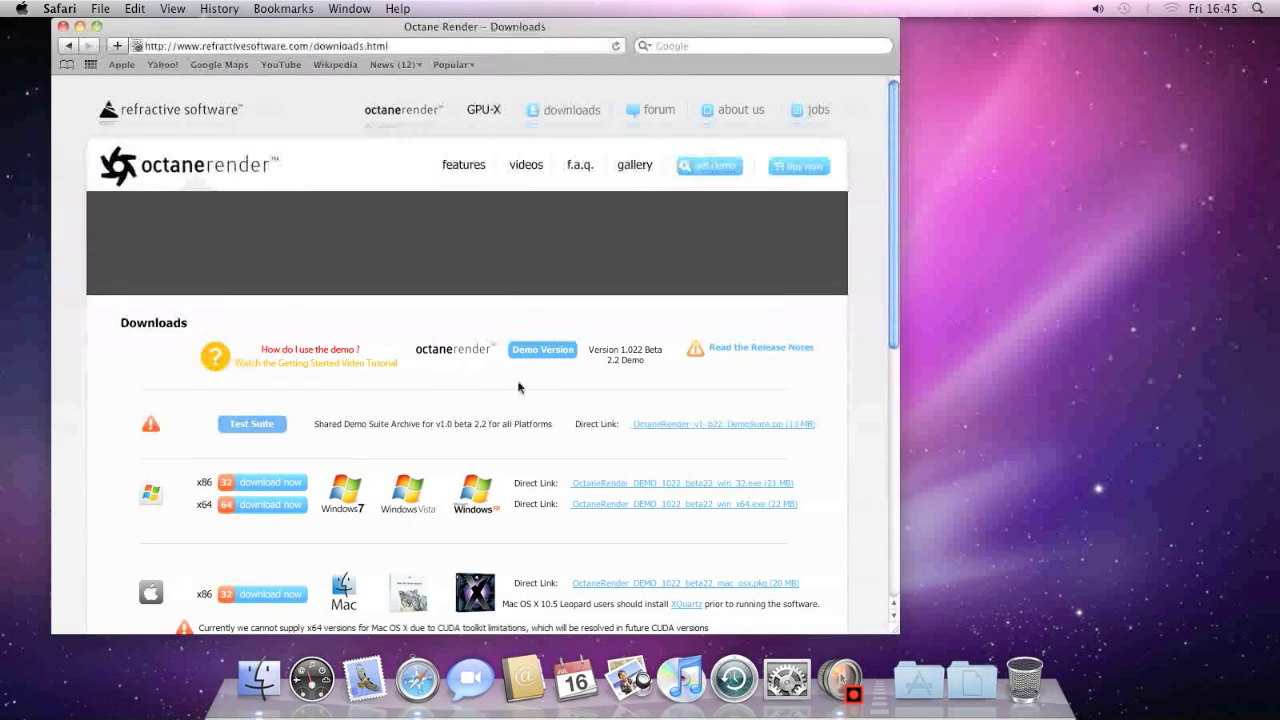
Review the Mac OS X demo package on the downloads page alongside the browser's Downloads window, and open the release notes
scroll(700, 260, down, 1)
scroll(697, 262, down, 2)
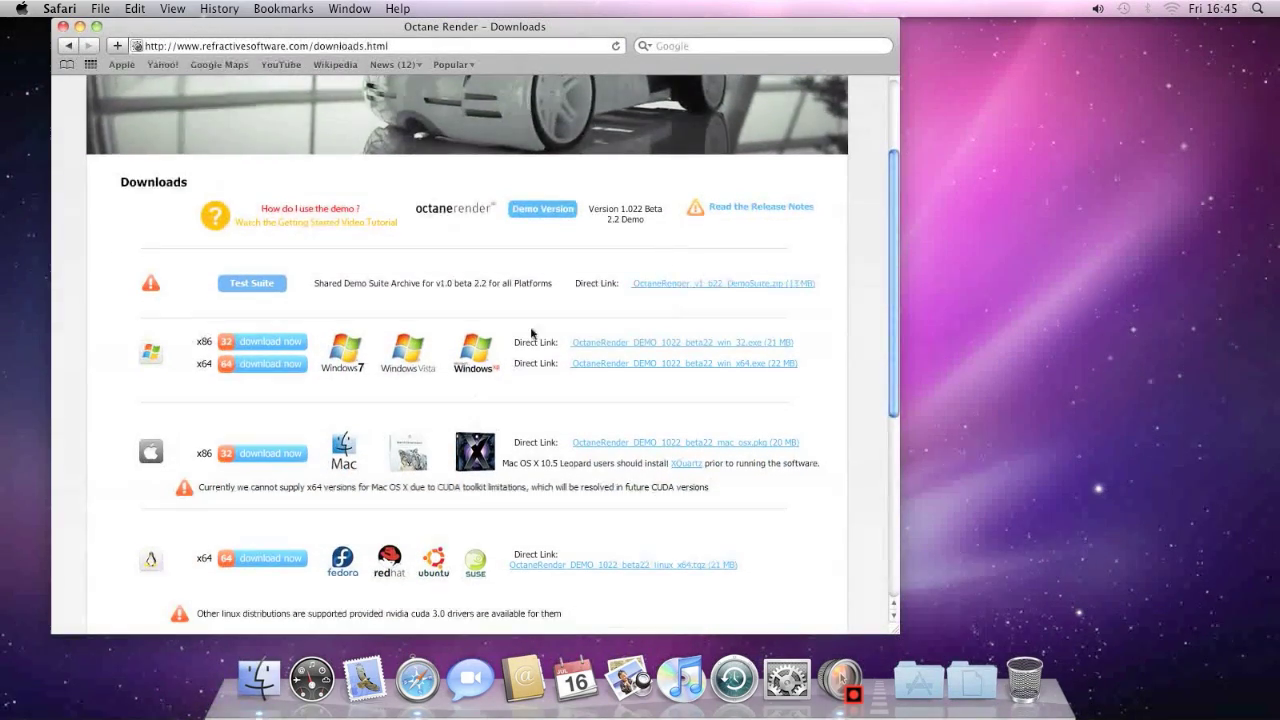
scroll(809, 209, down, 1)
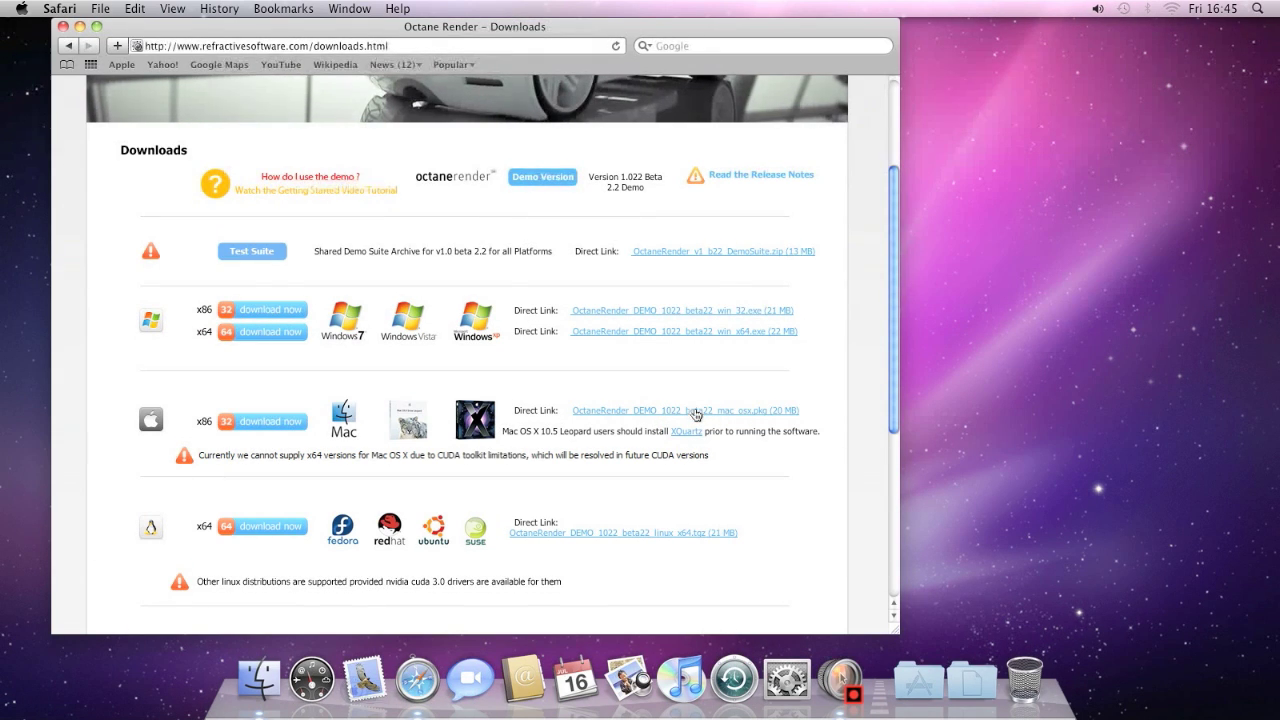
click(350, 9)
click(390, 134)
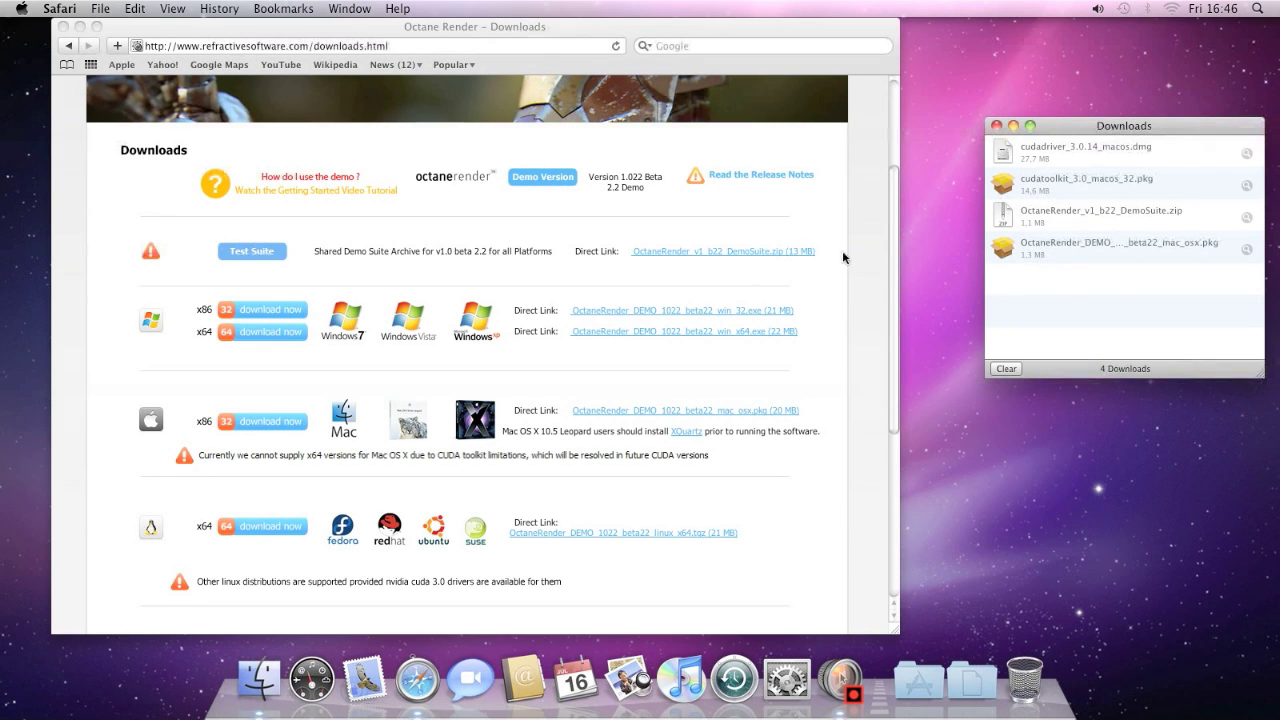
click(706, 180)
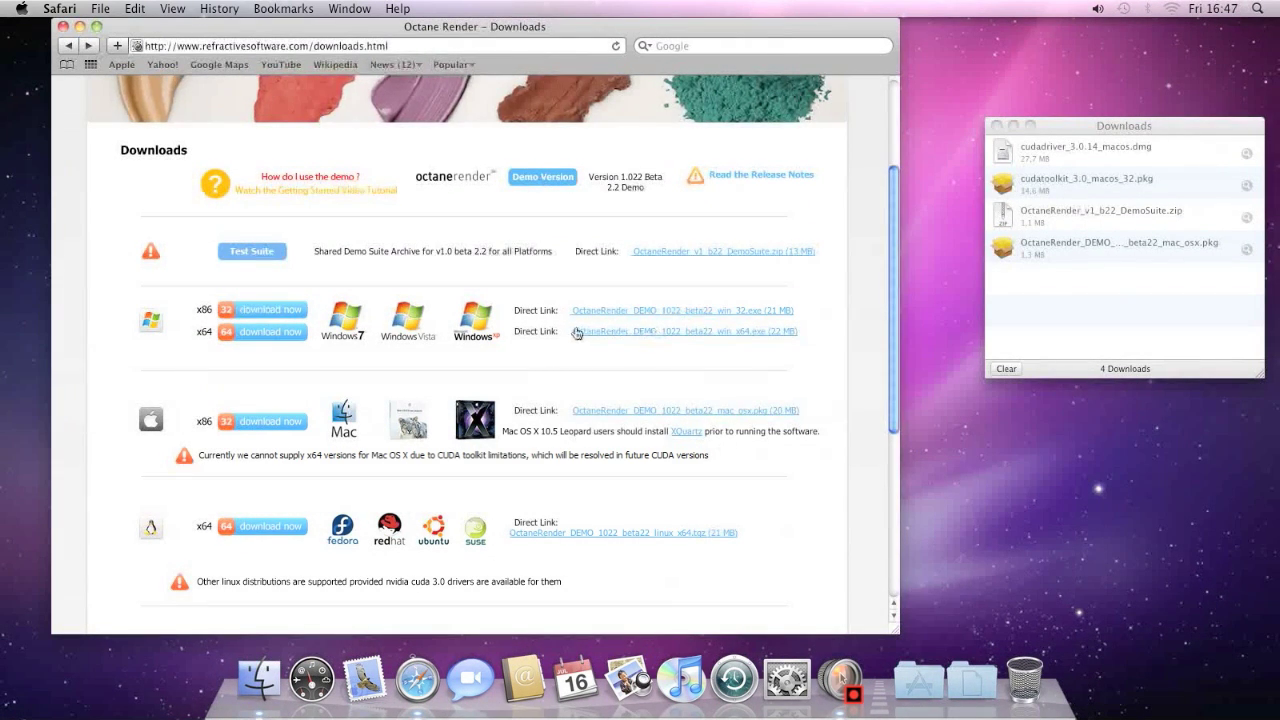
Follow the direct link in the Cuda 3.0 Drivers section of the Octane downloads page
scroll(579, 332, down, 5)
scroll(579, 332, down, 3)
scroll(600, 335, up, 2)
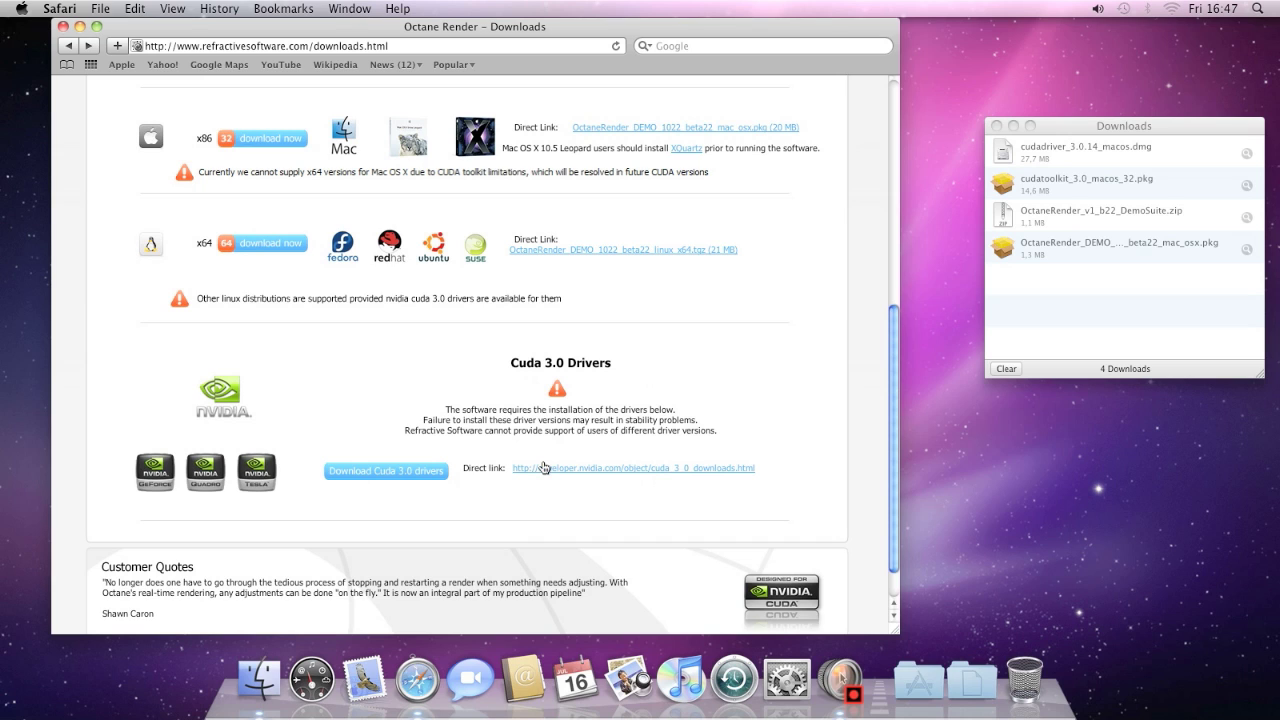
click(614, 470)
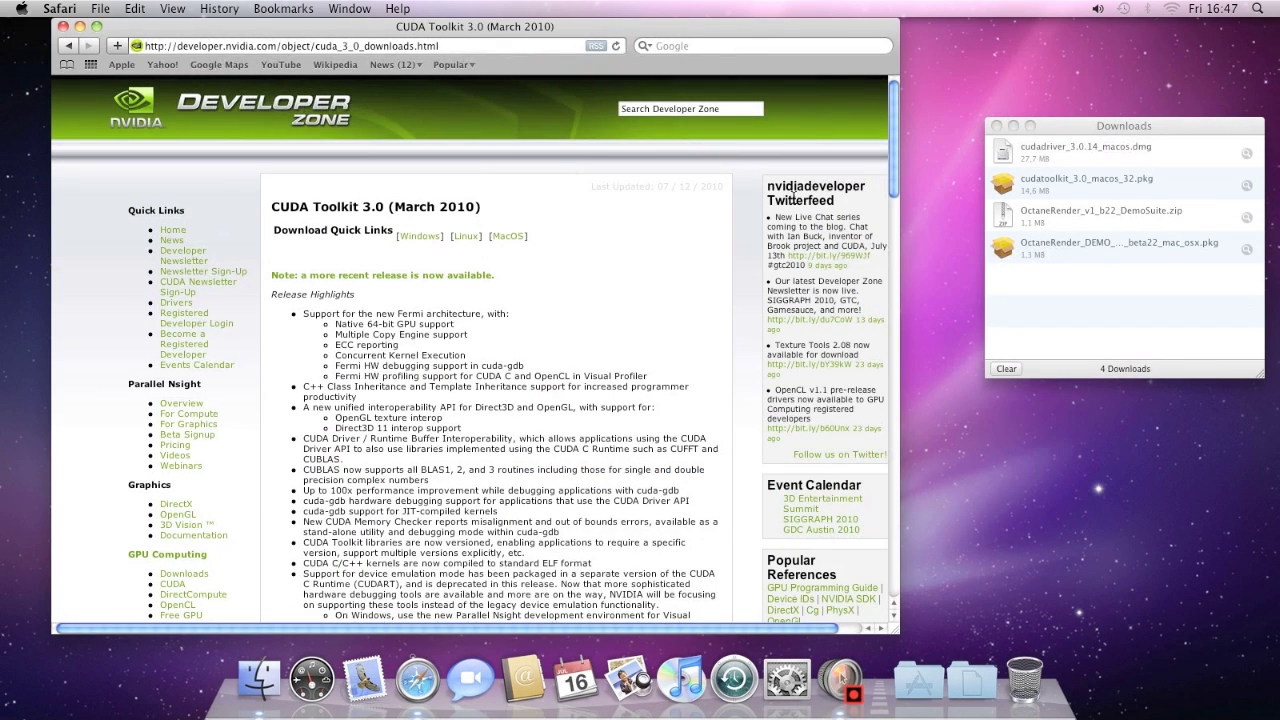
Locate the Developer Drivers for MacOS entry in the MacOS table of the CUDA Toolkit 3.0 page, and quit Safari
scroll(849, 146, down, 15)
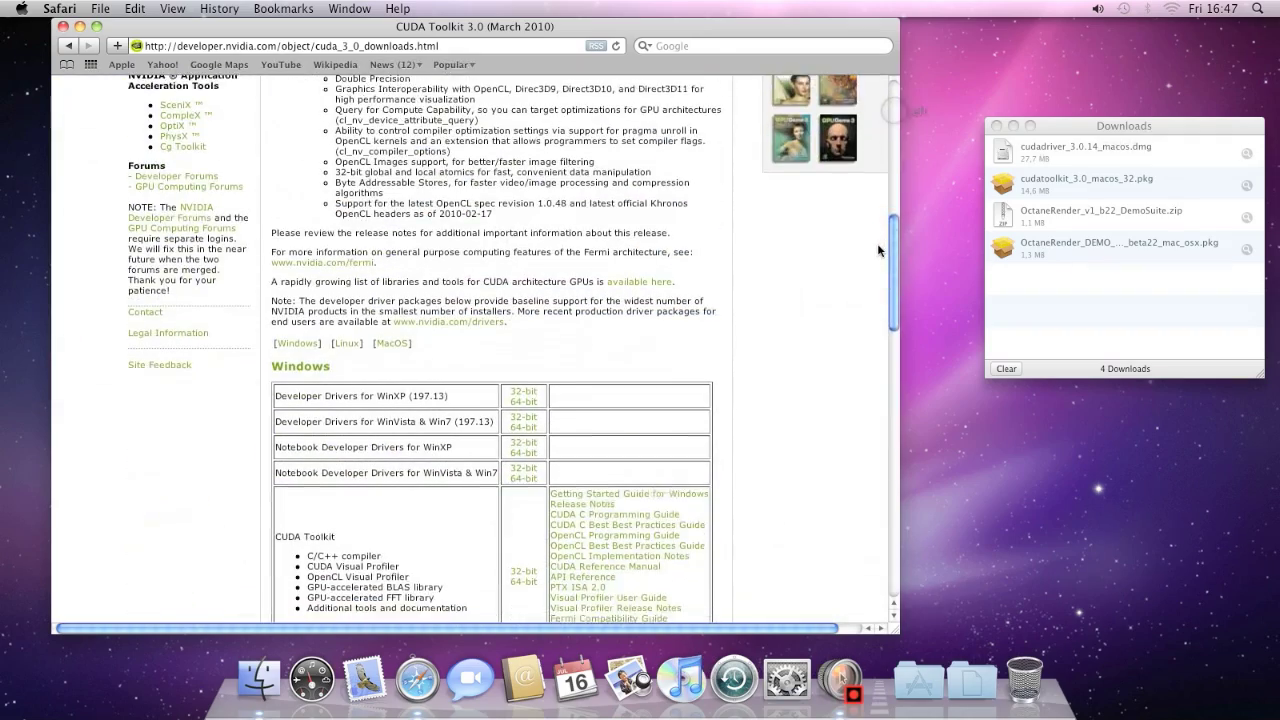
scroll(875, 288, down, 20)
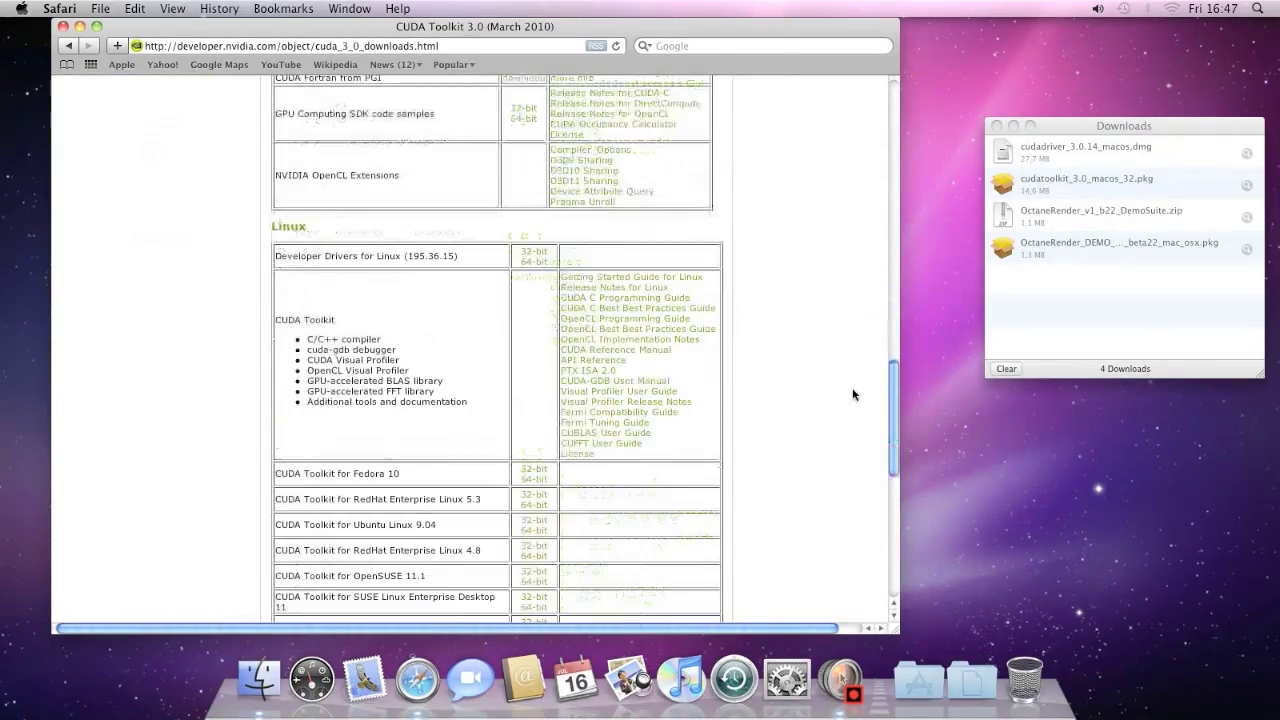
click(857, 516)
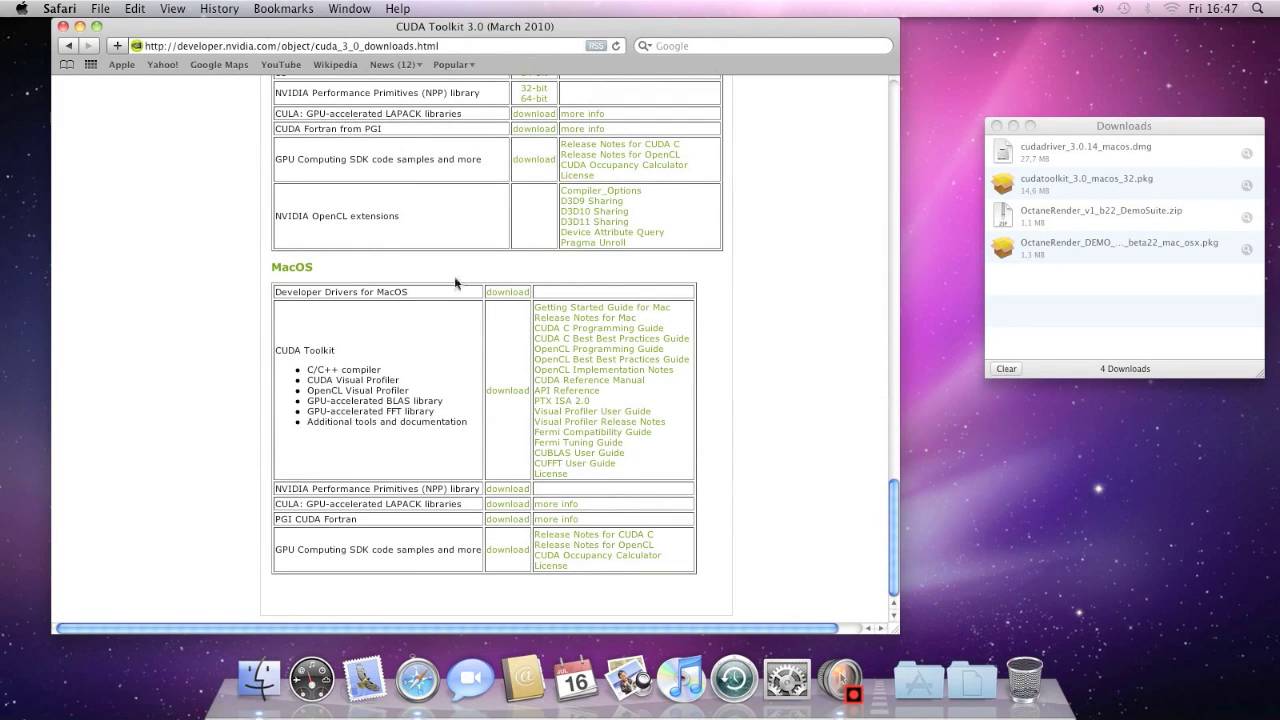
drag(405, 294, 275, 294)
click(276, 294)
click(59, 8)
click(156, 244)
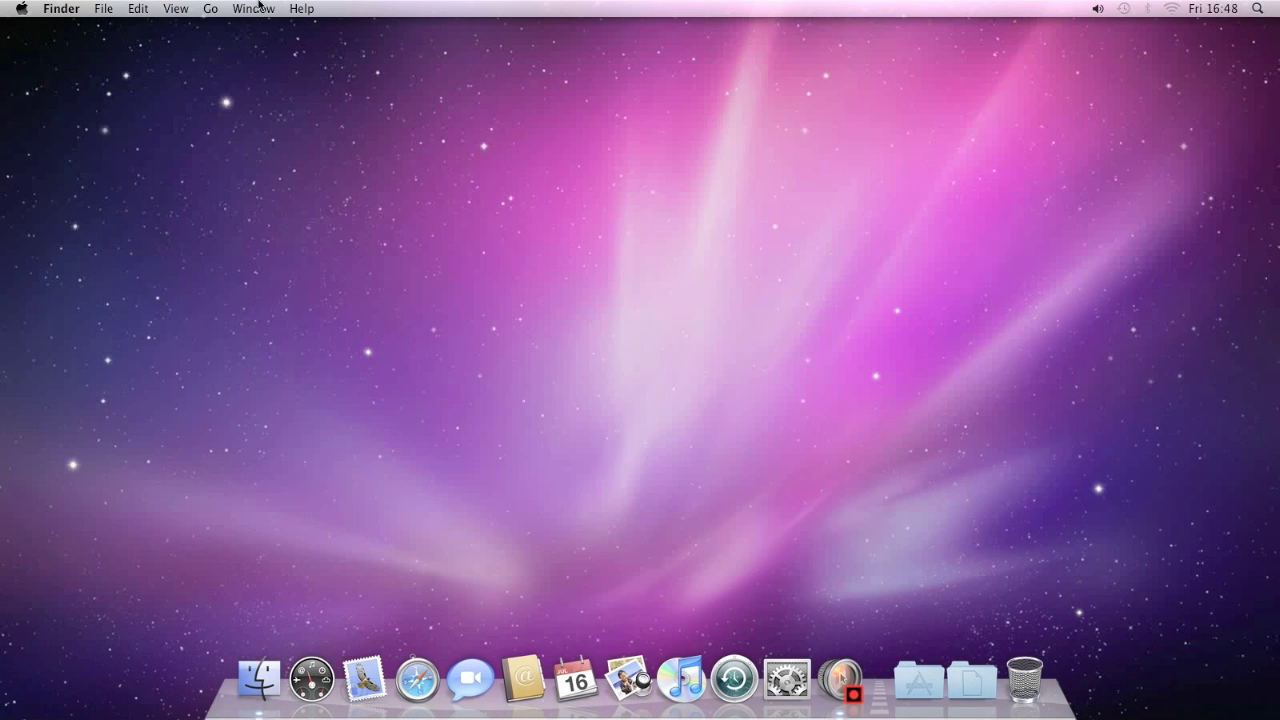
Show the Downloads folder in a Finder window and enlarge the window
click(252, 686)
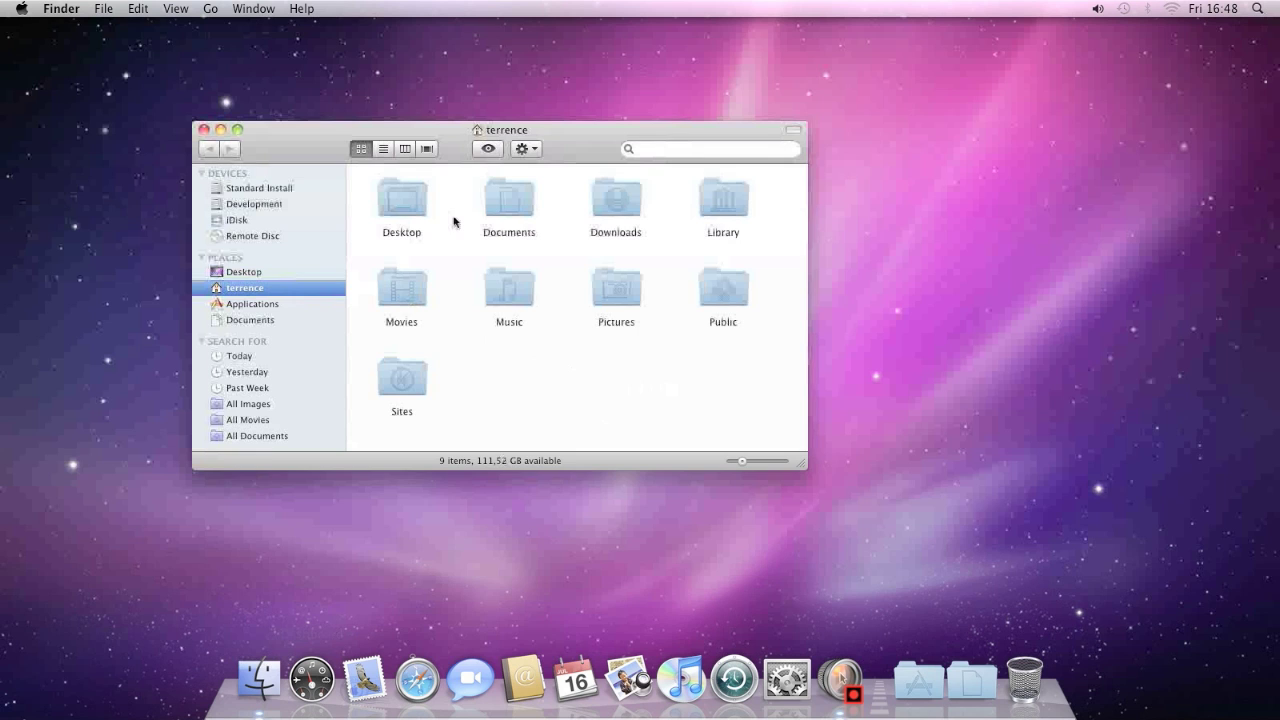
double_click(616, 197)
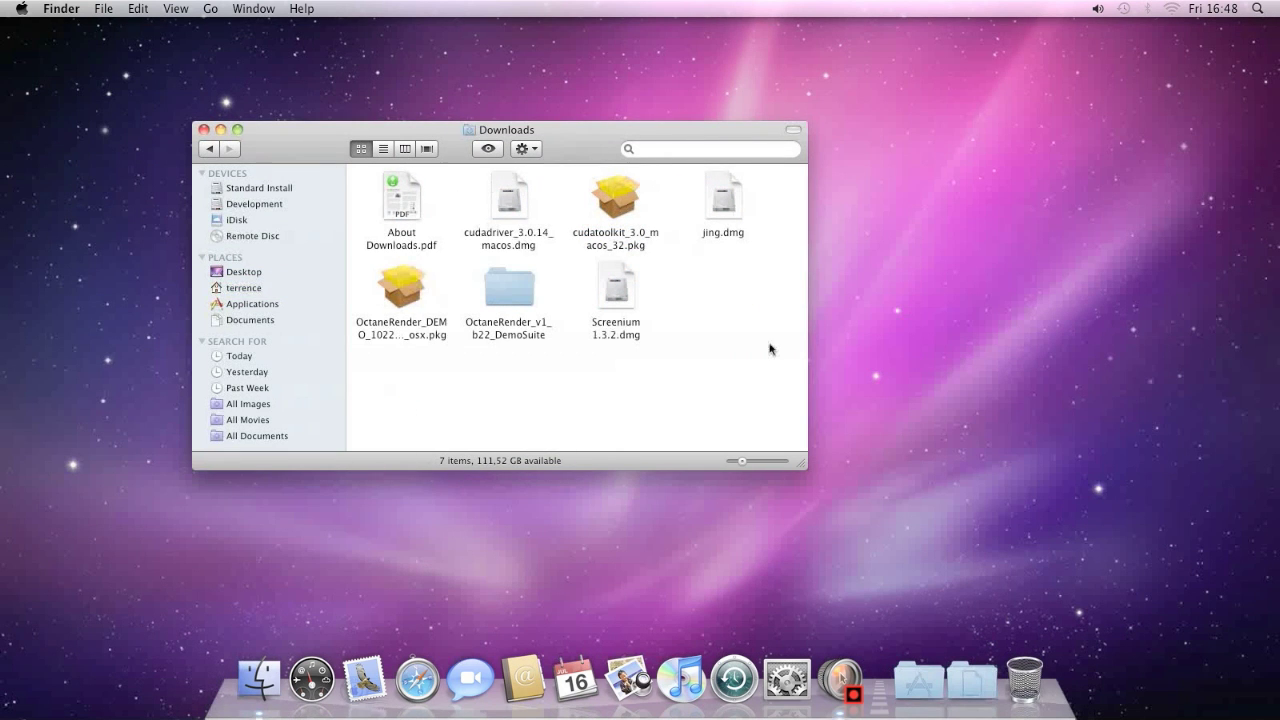
drag(803, 462, 1000, 572)
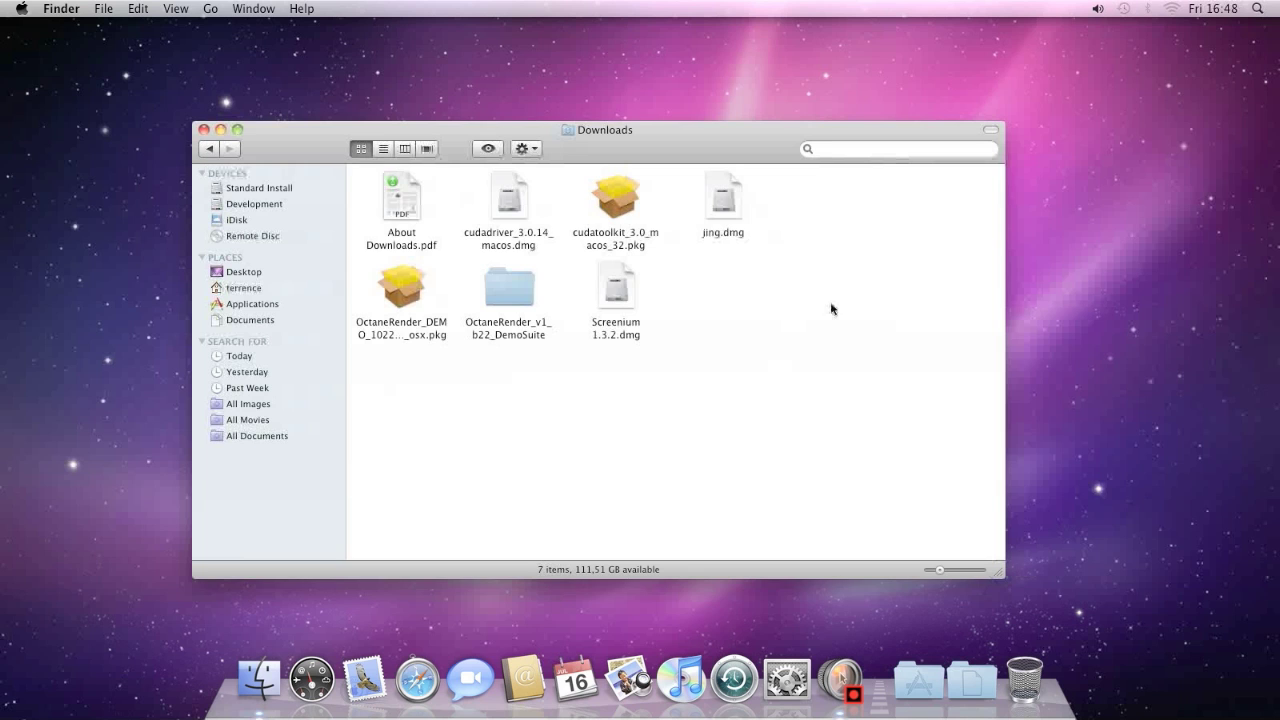
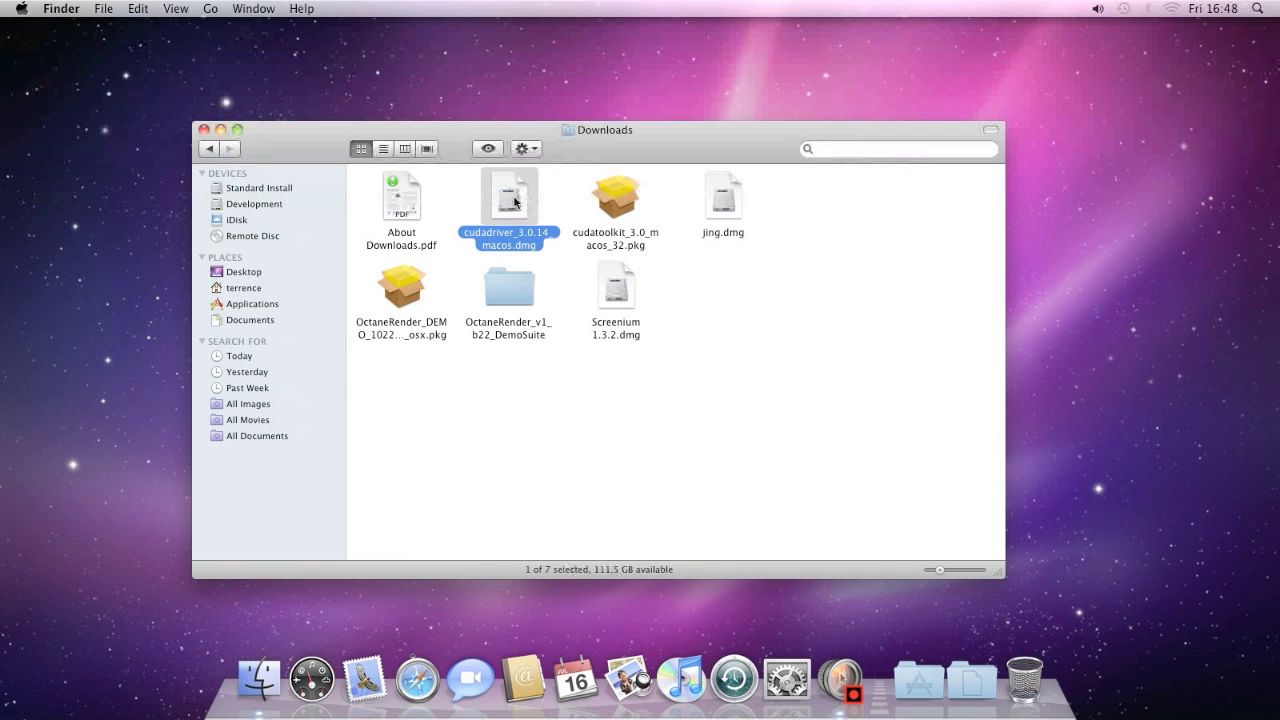
Mount cudadriver_3.0.14_macos.dmg, launch the CUDADriver.pkg installer and continue past its introduction to the license agreement
double_click(513, 200)
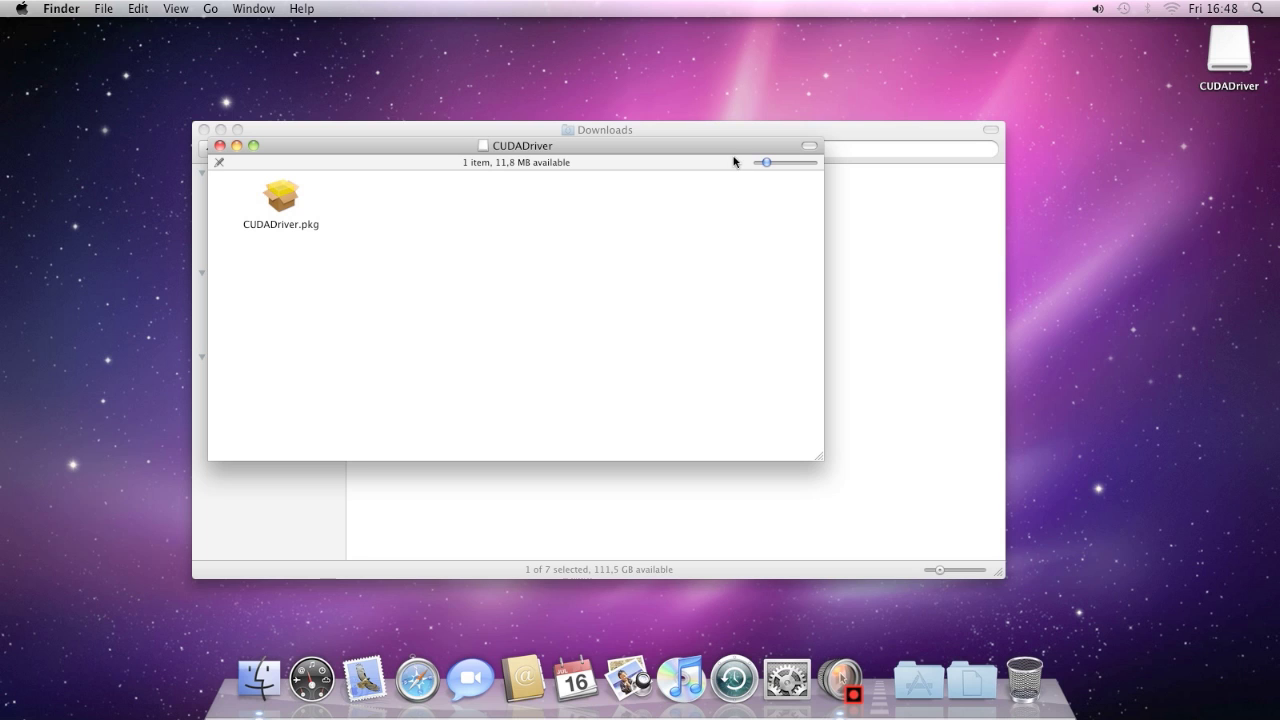
click(622, 248)
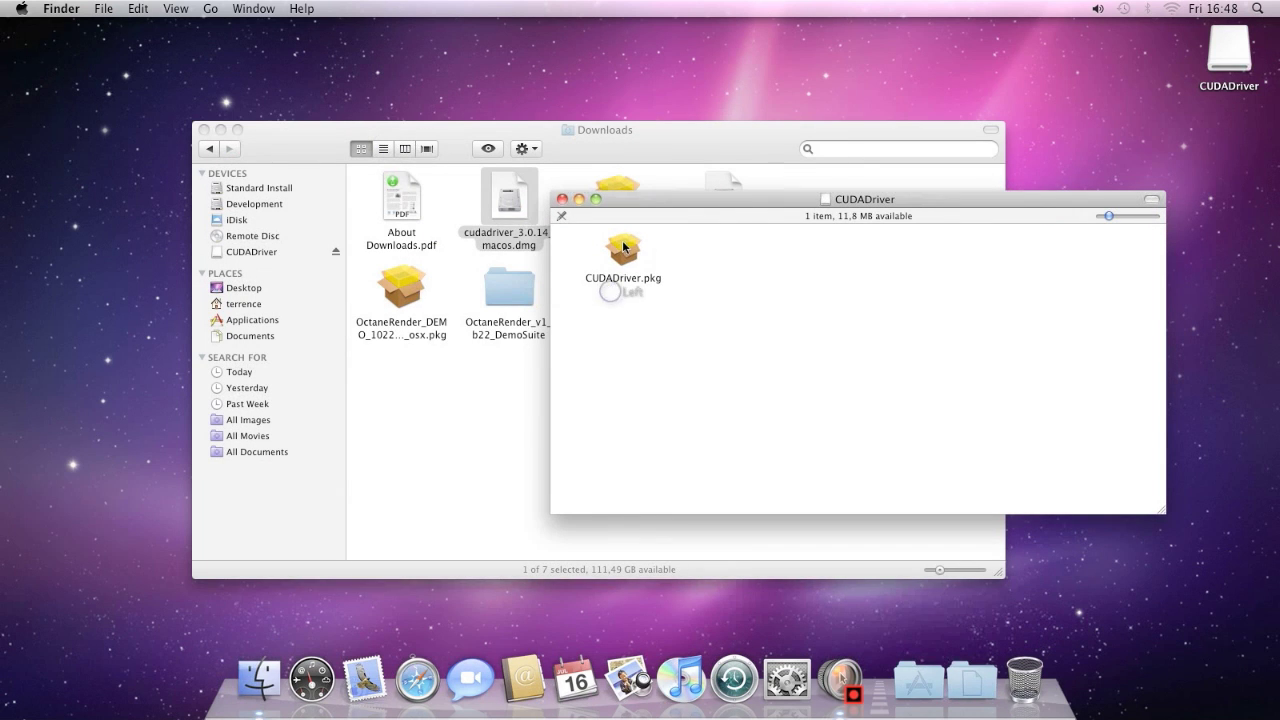
double_click(622, 248)
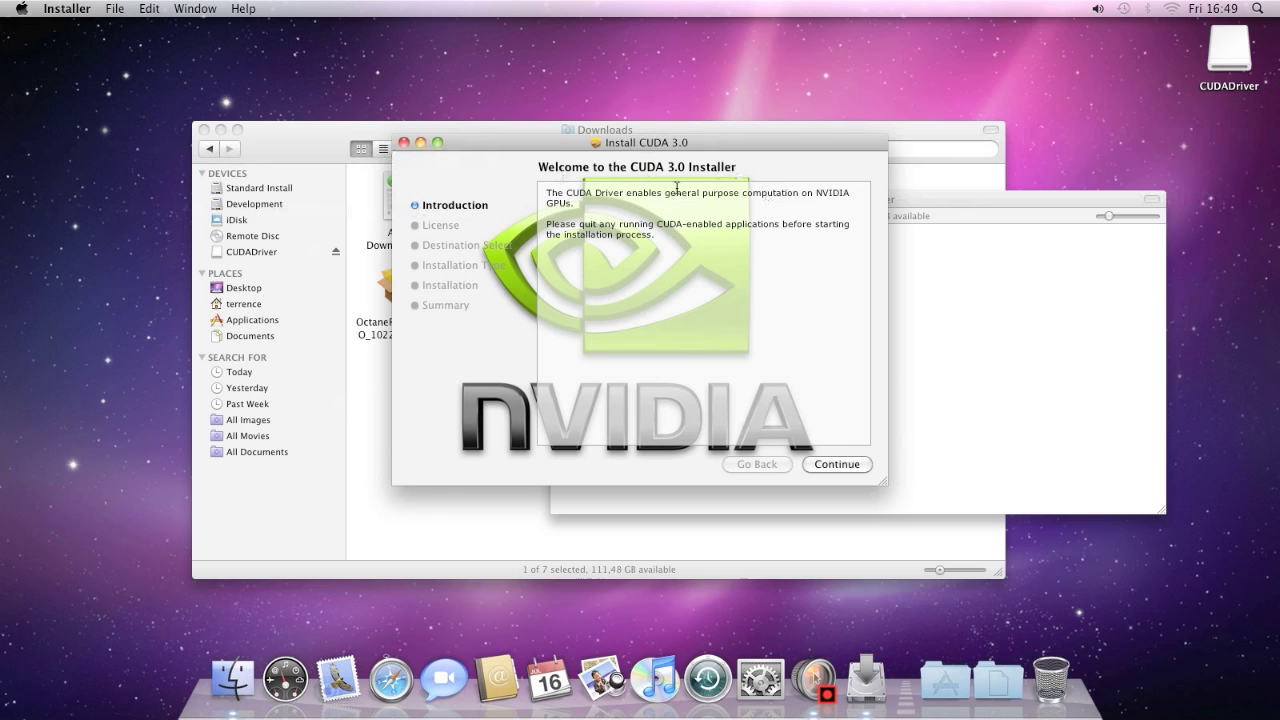
click(849, 465)
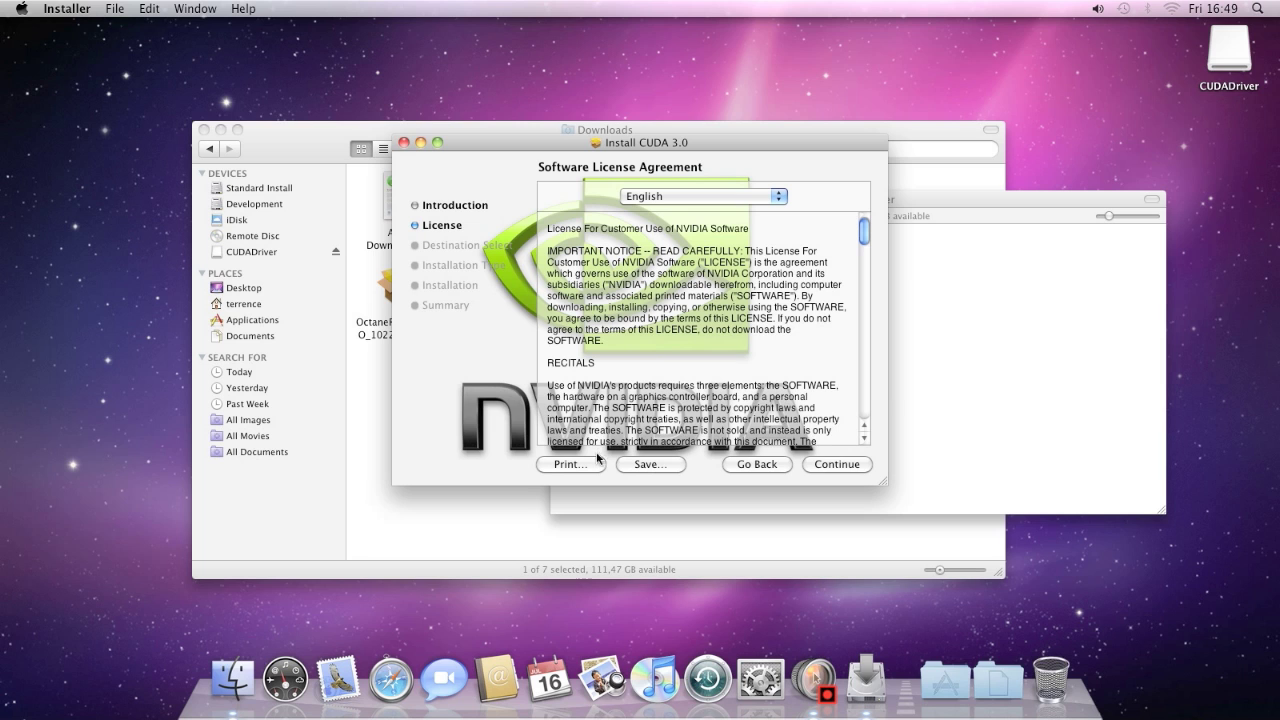
Accept the CUDA 3.0 license, run the standard install authorised with the account password, and close the finished installer
click(850, 465)
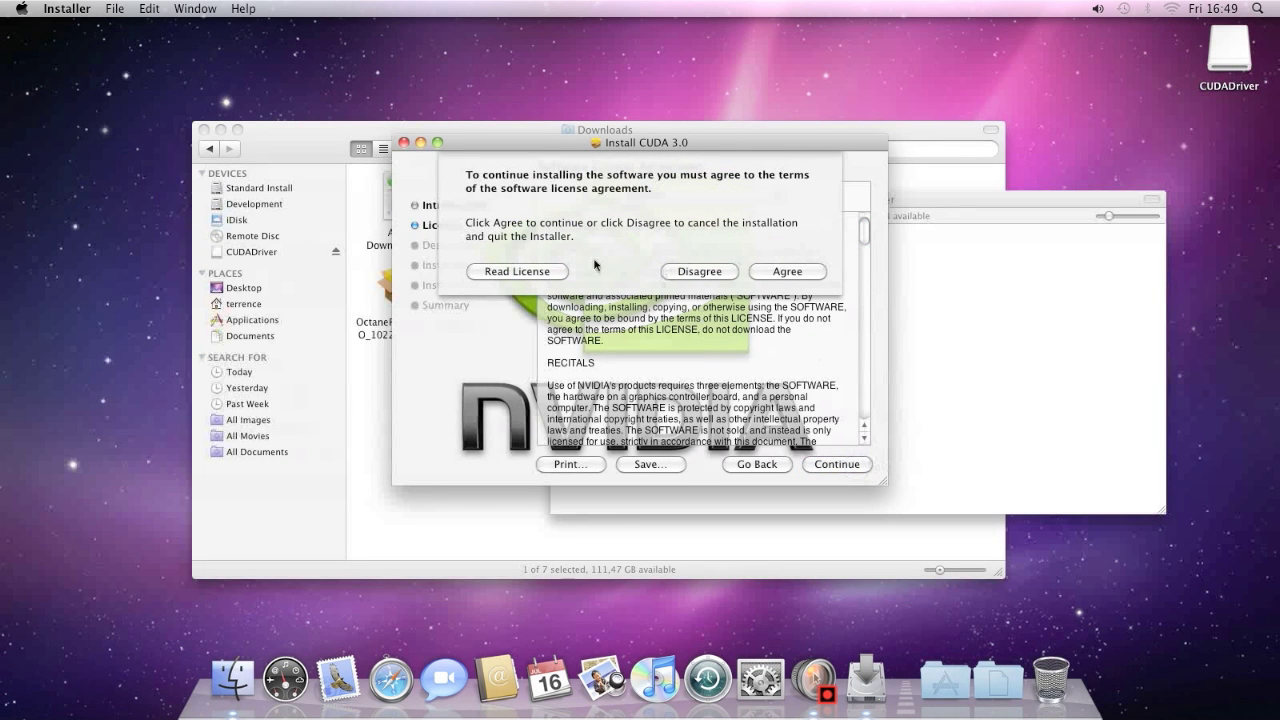
click(762, 271)
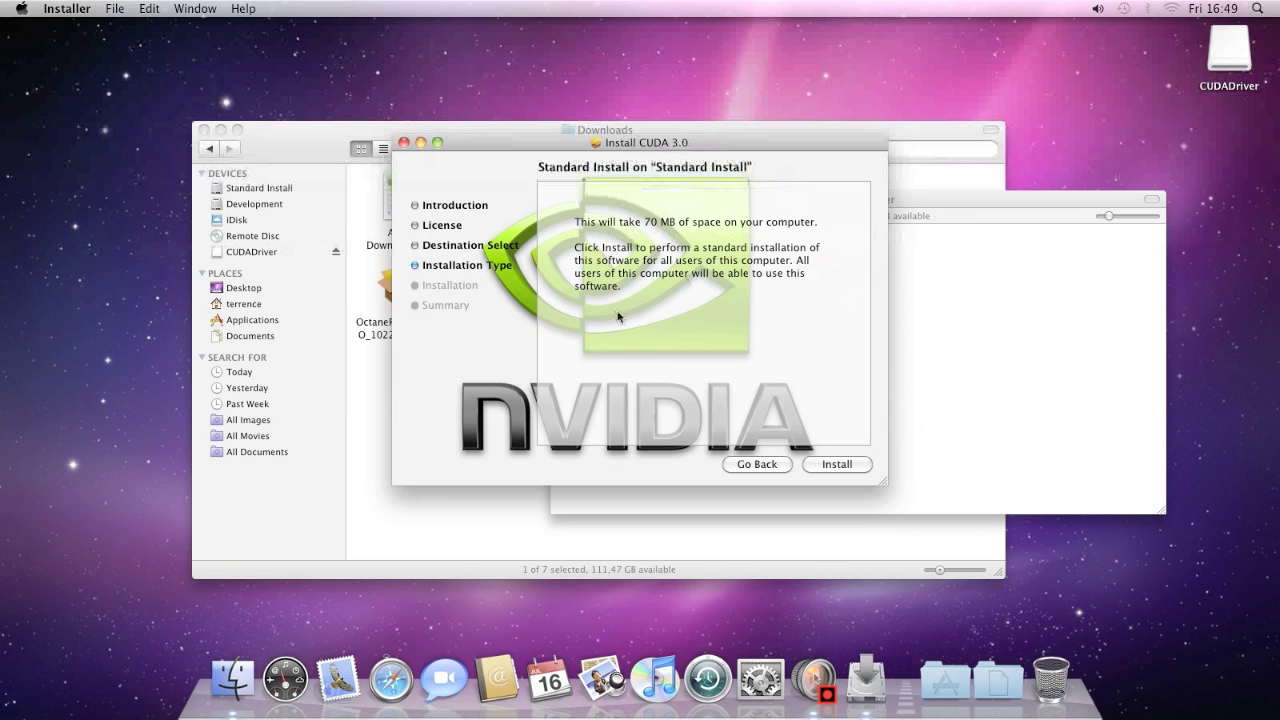
click(840, 465)
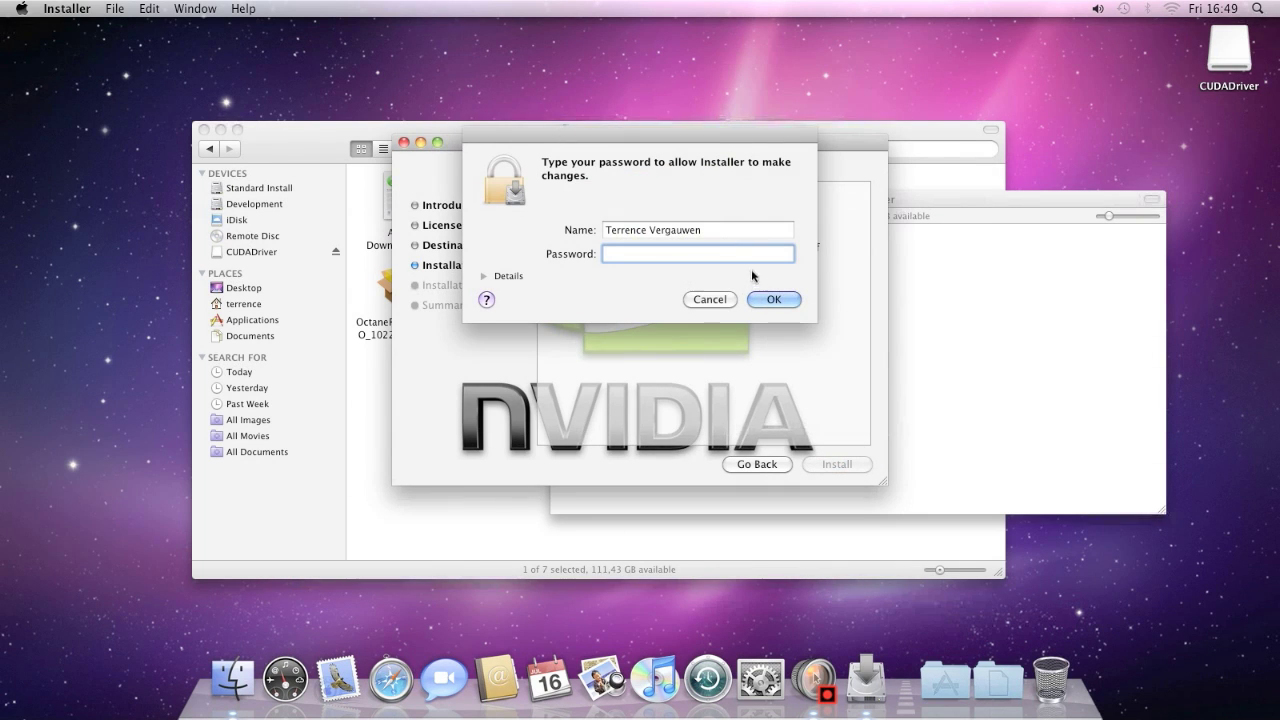
text(*******)
key(Return)
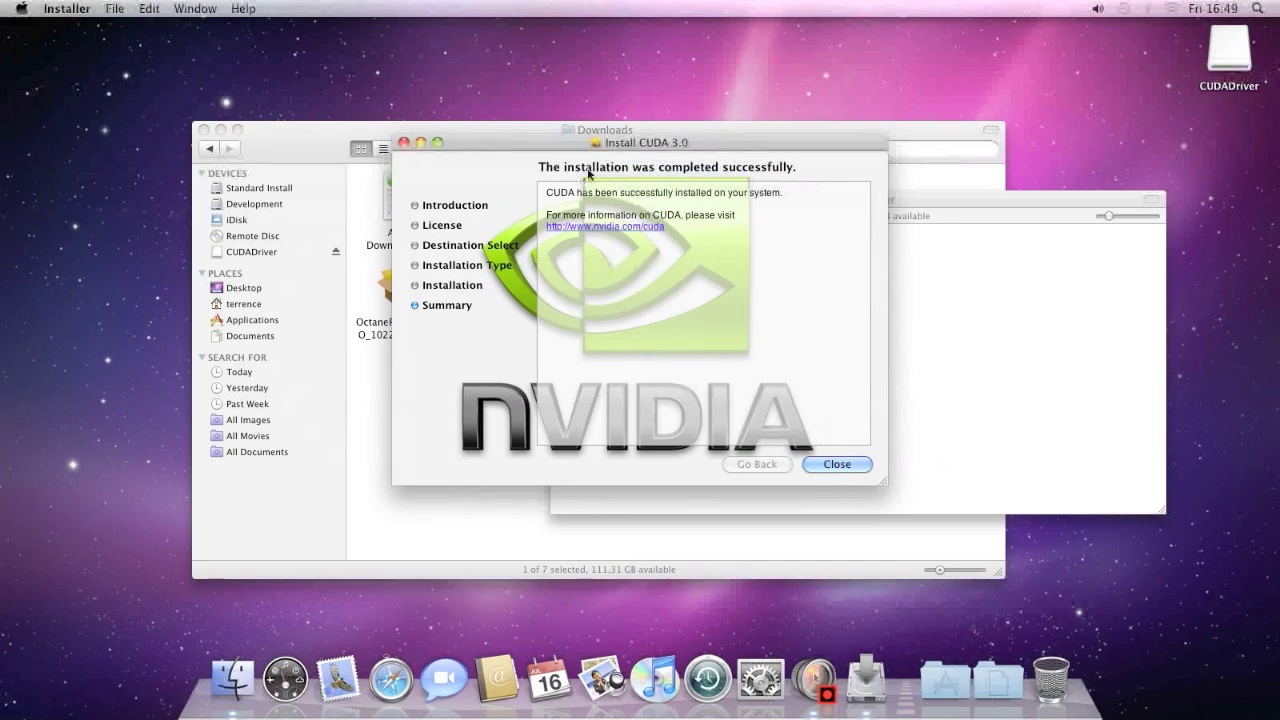
click(837, 464)
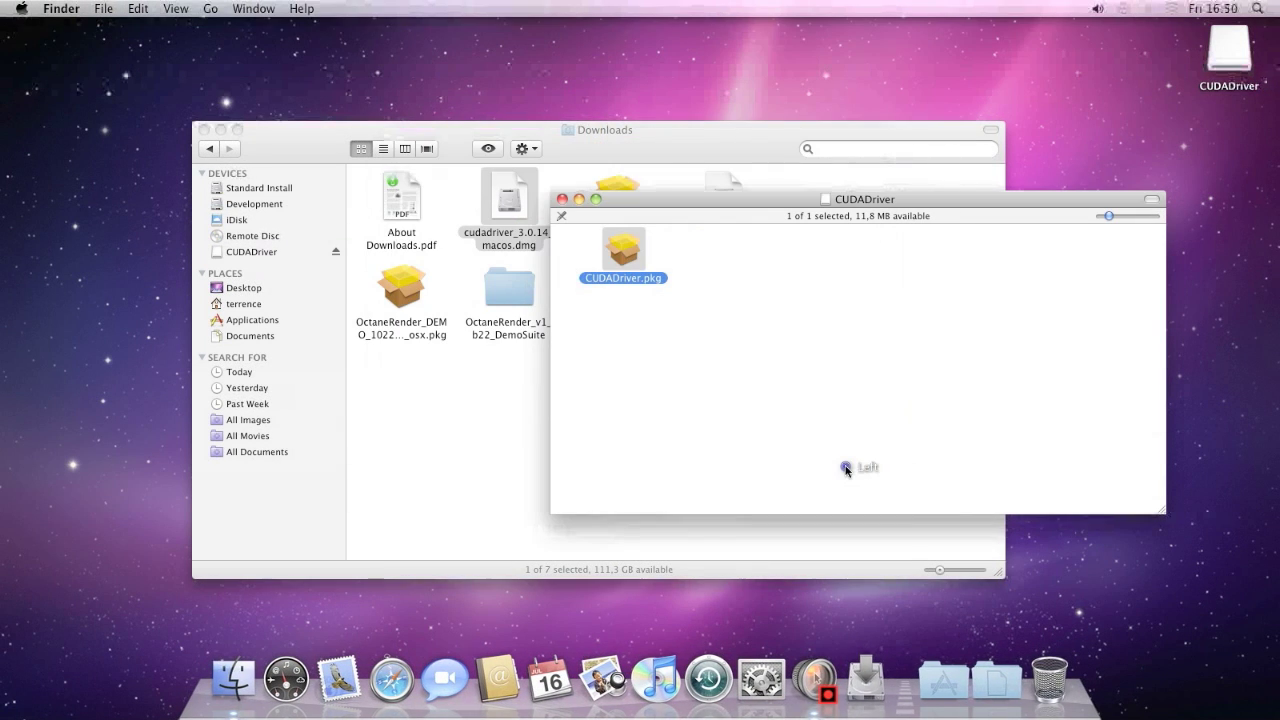
Close the CUDADriver window, eject the CUDADriver disk image and reposition the Downloads window slightly
click(562, 199)
drag(1230, 55, 1032, 678)
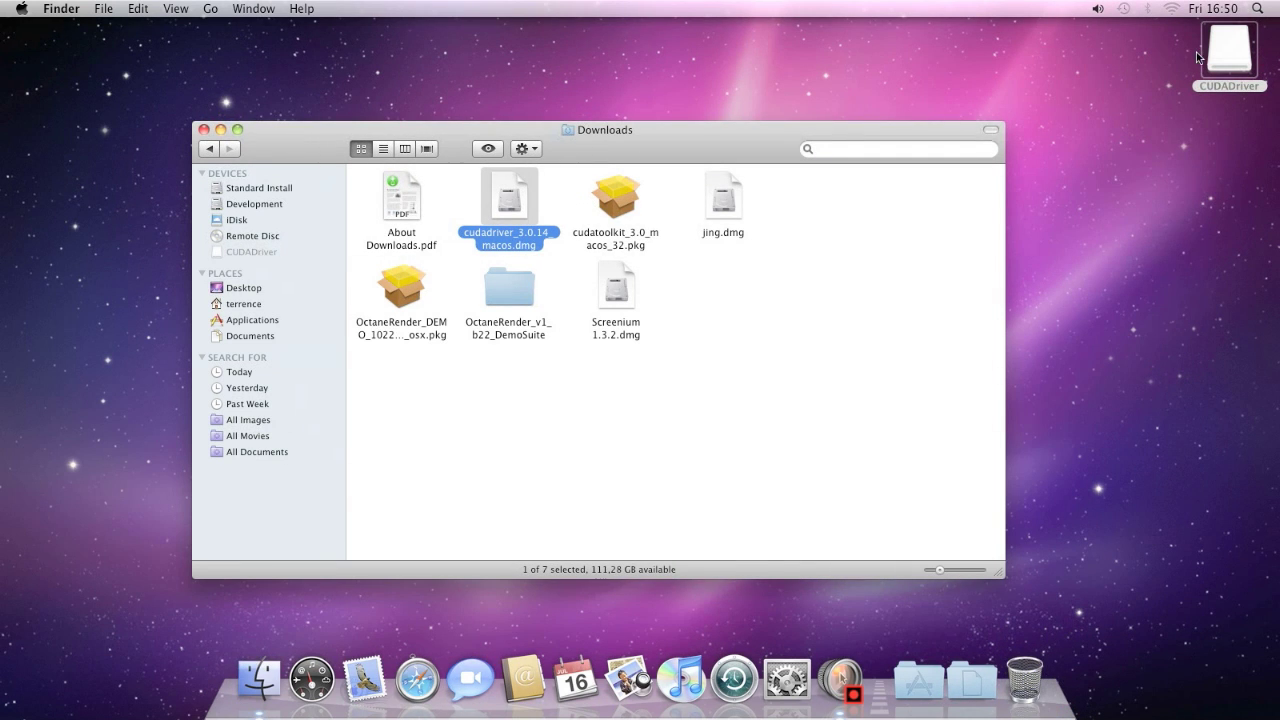
click(832, 342)
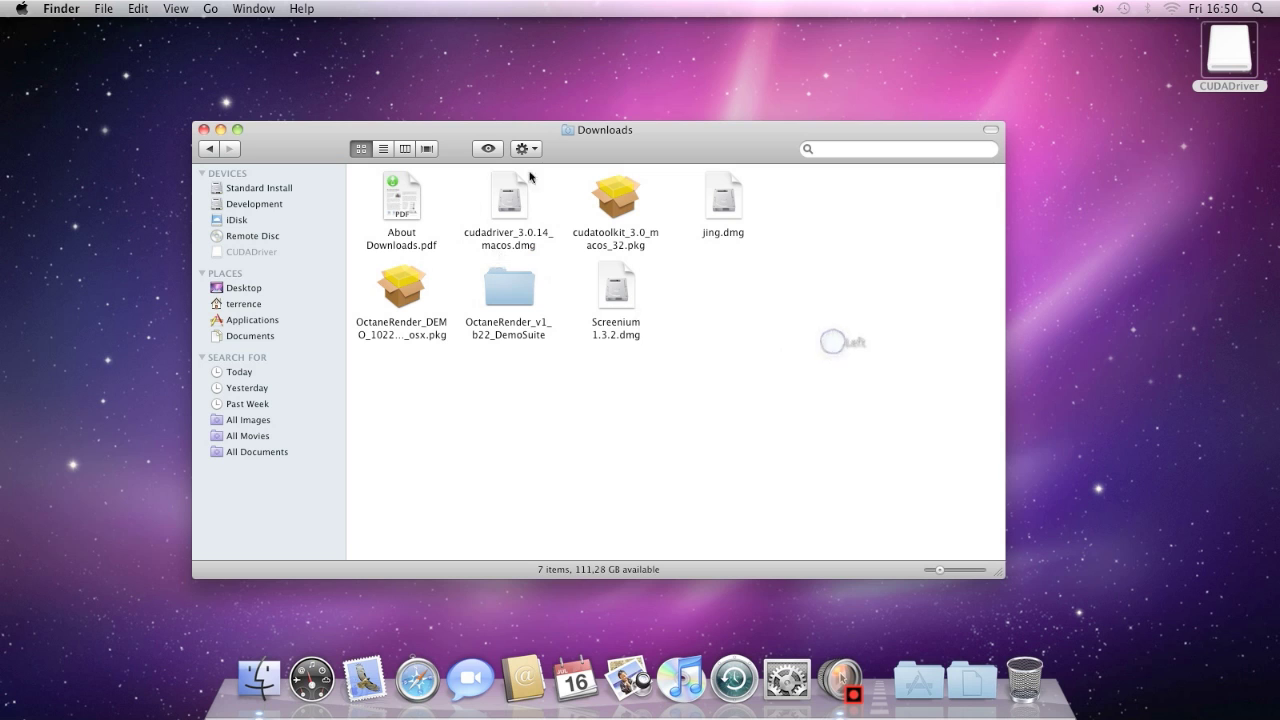
drag(1228, 52, 1027, 678)
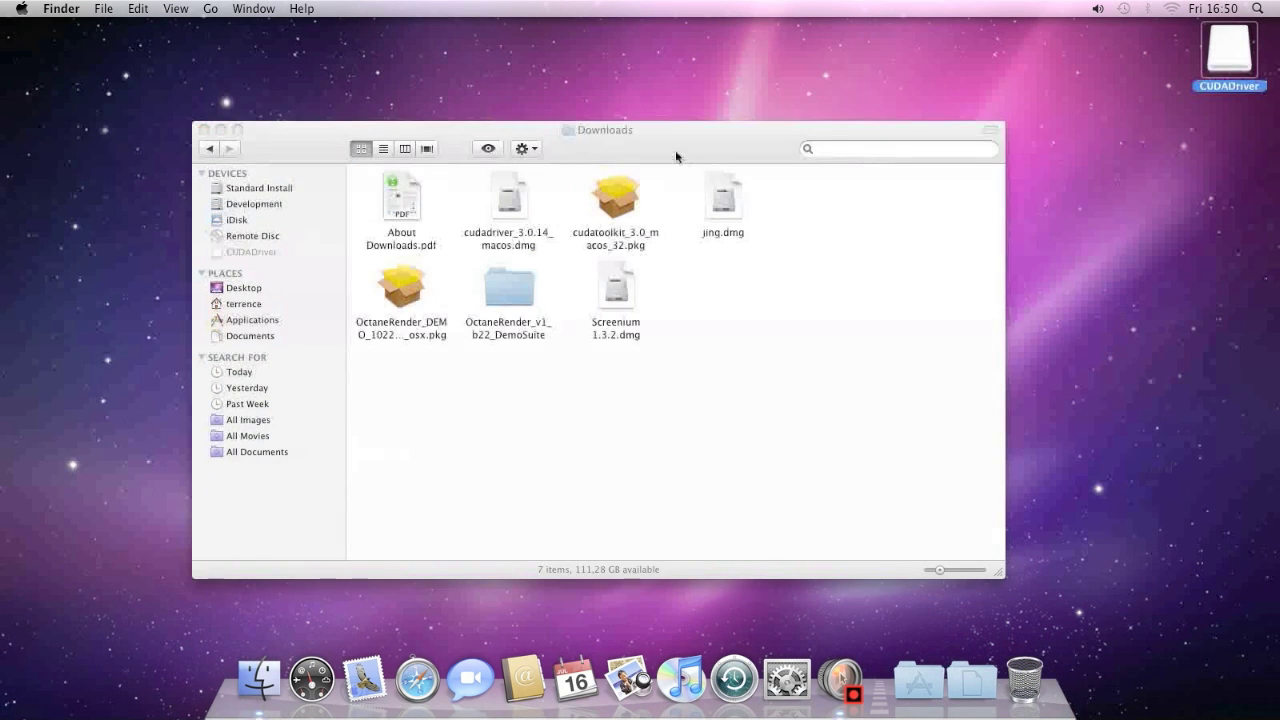
drag(676, 157, 697, 168)
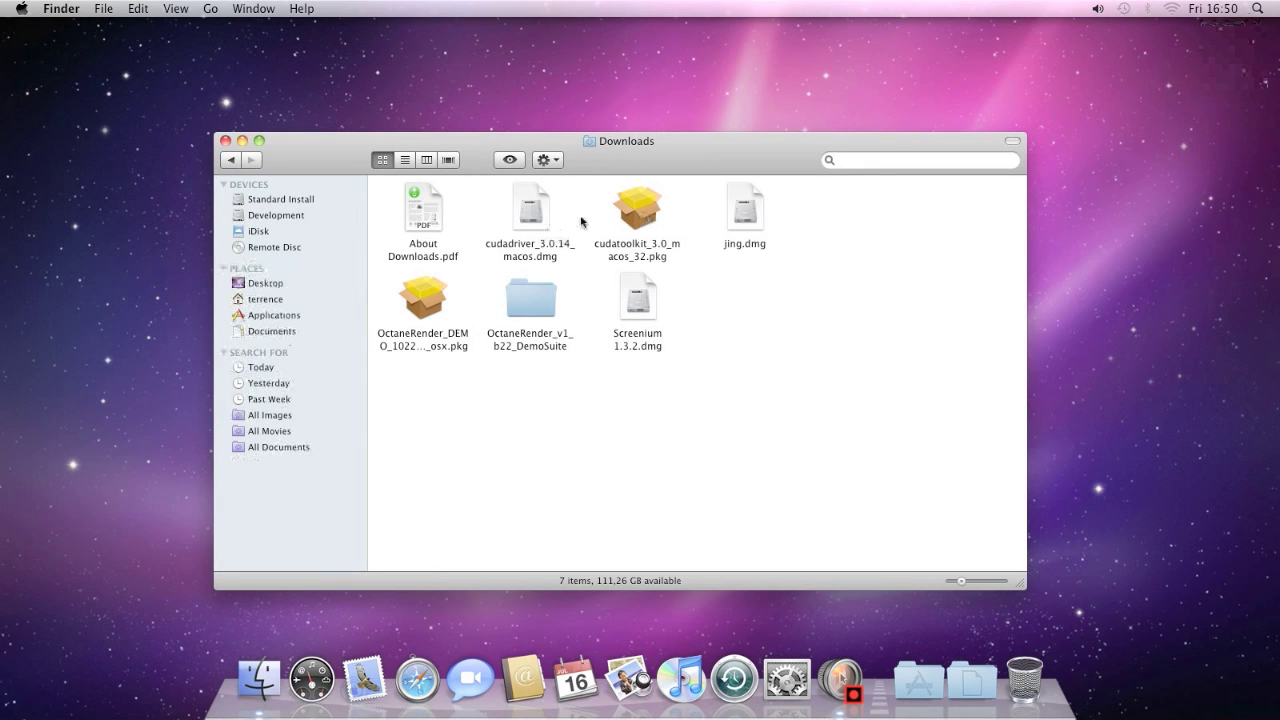
Install the CUDA Toolkit from cudatoolkit_3.0_macos_32.pkg with the standard install, authorising with the account password, and close its installer
click(636, 215)
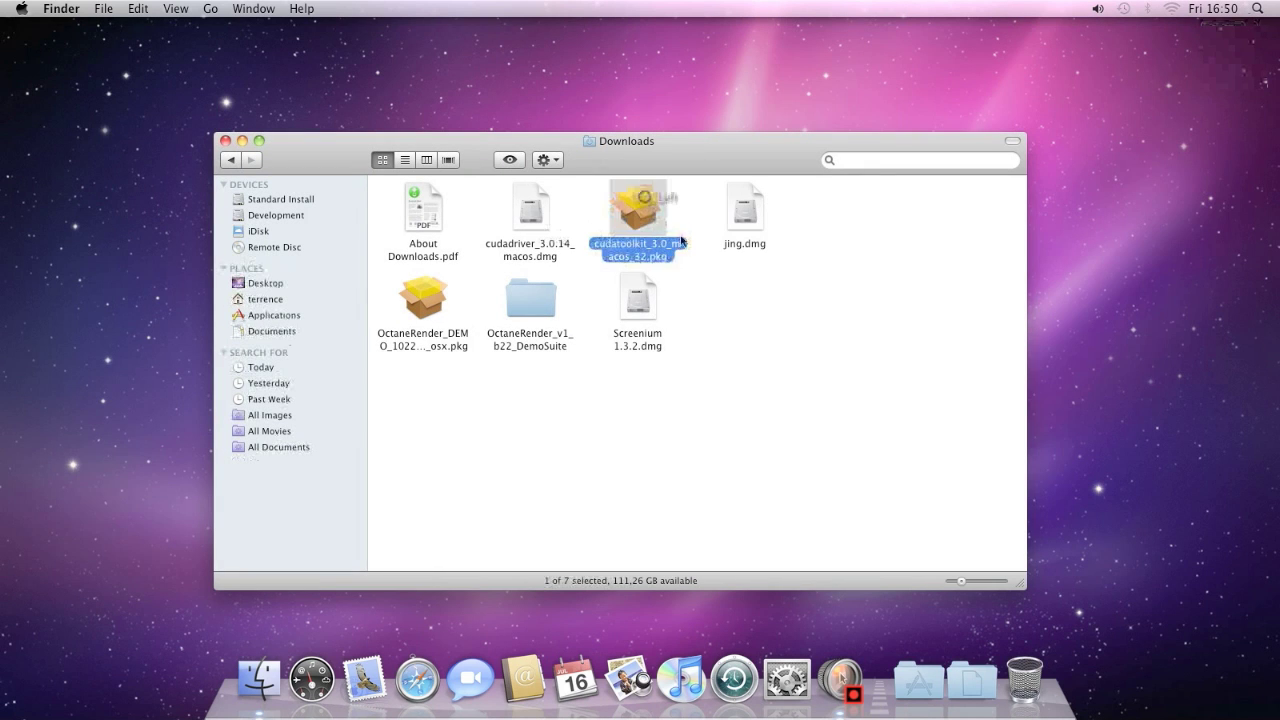
double_click(639, 205)
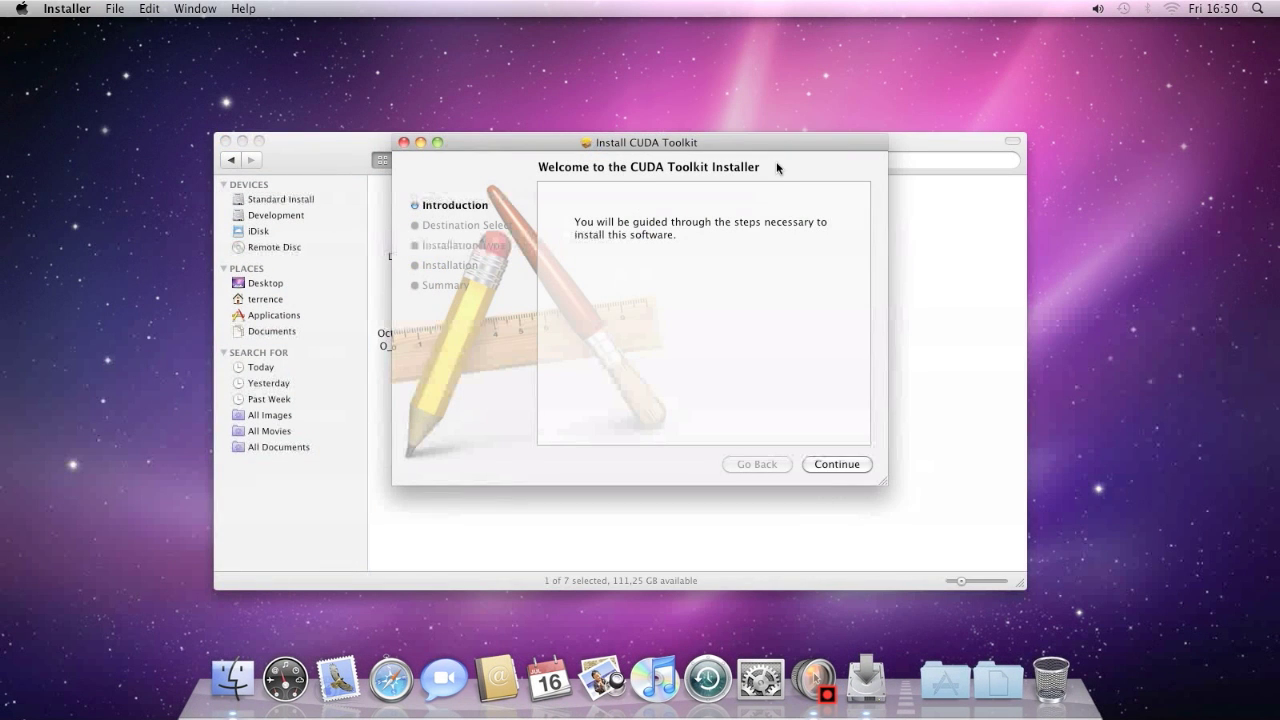
click(838, 464)
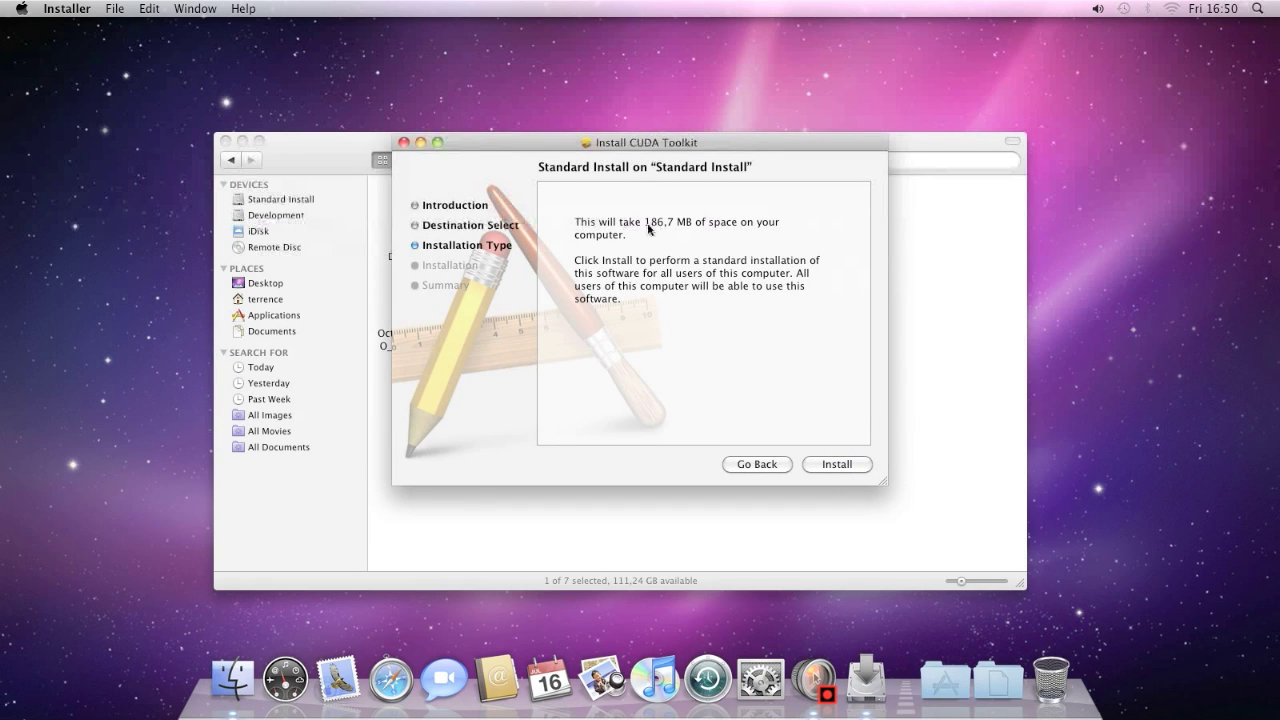
click(855, 471)
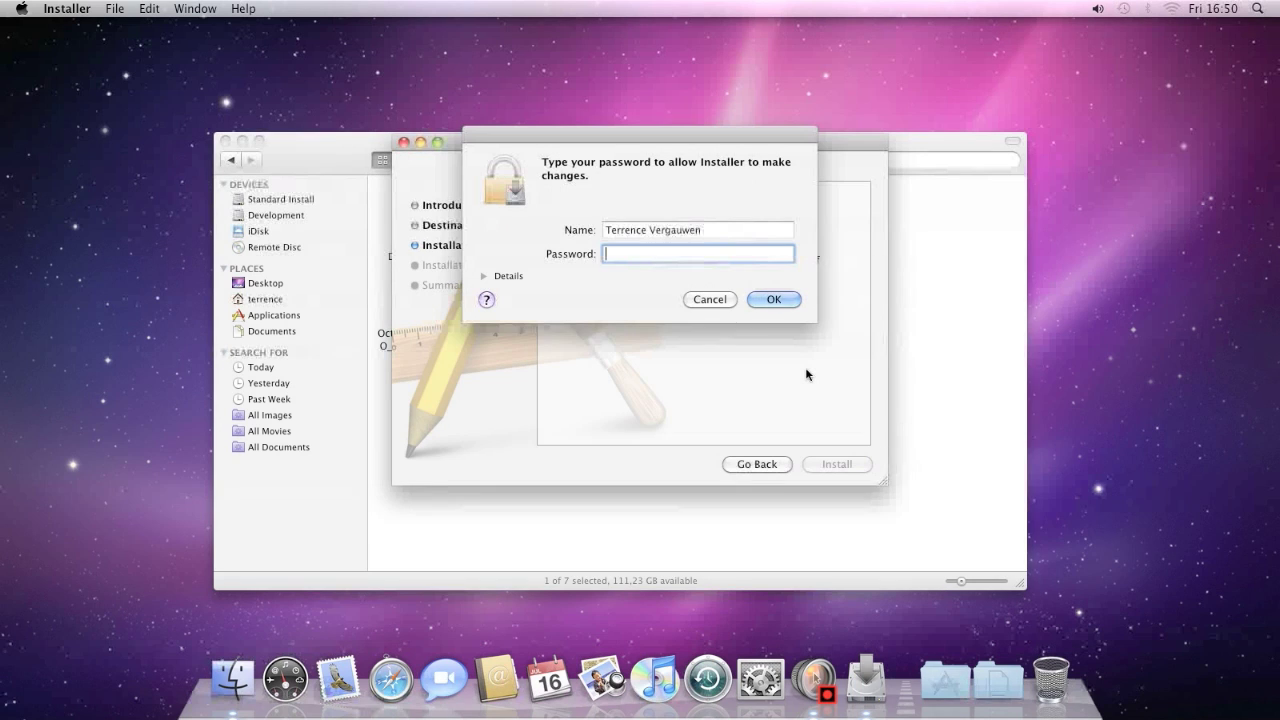
text(••••••••)
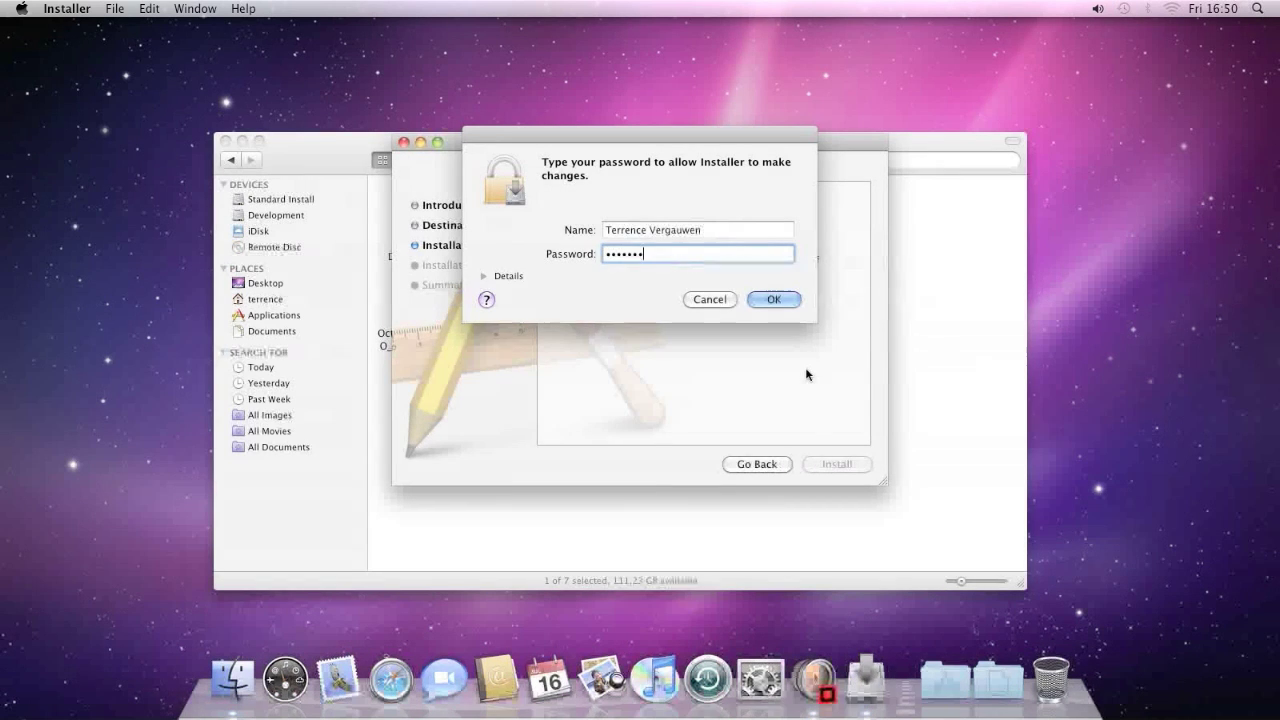
key(Return)
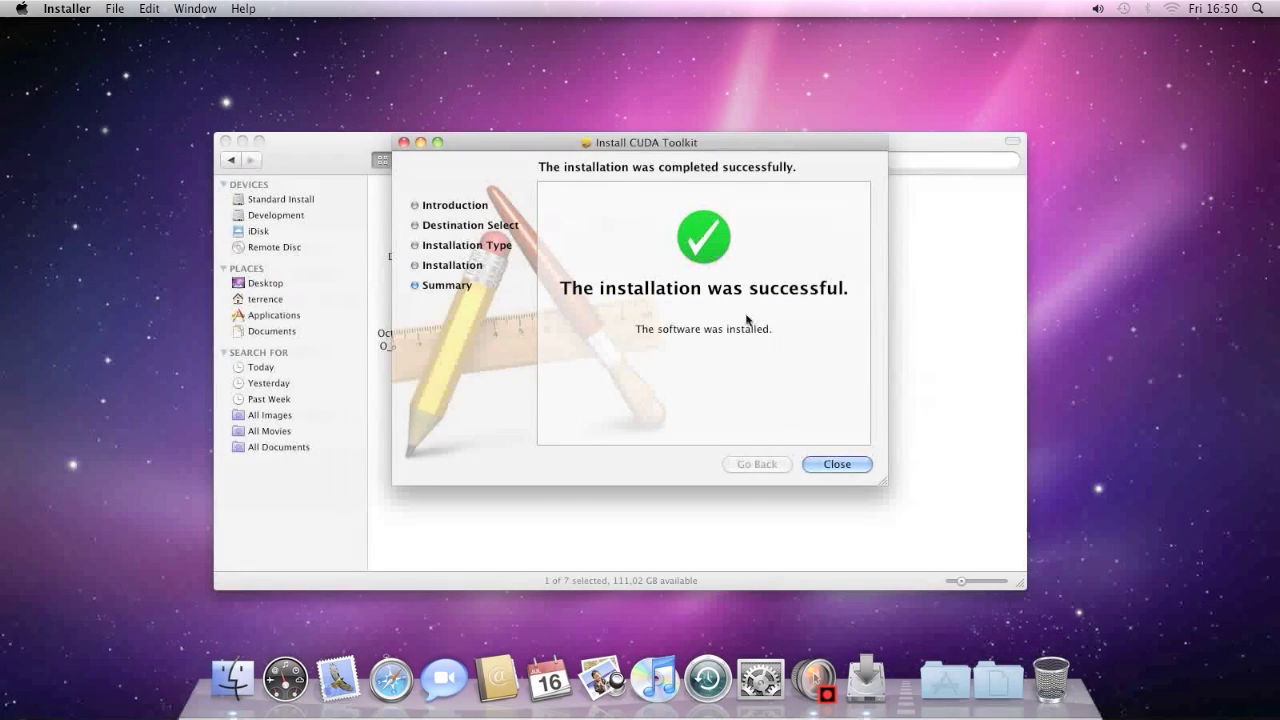
click(837, 464)
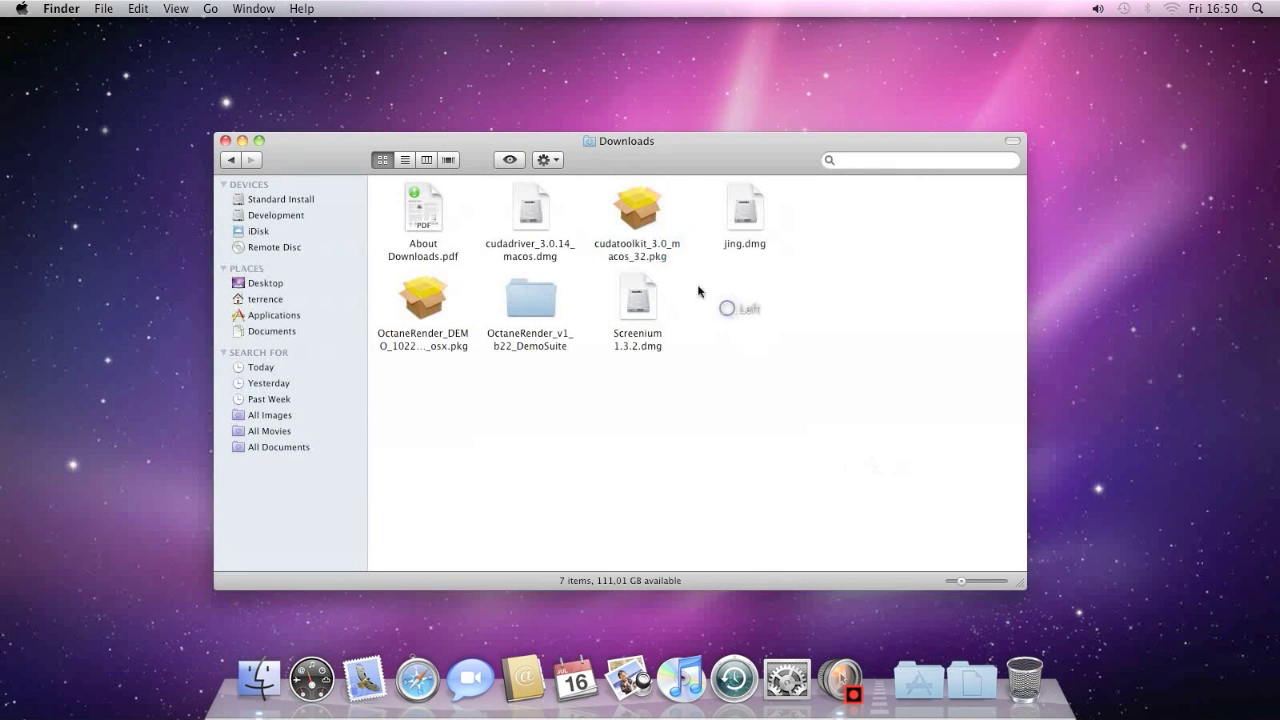
Launch the OctaneRender demo package from Downloads, go through its introduction and release notes, and agree to the license
click(435, 298)
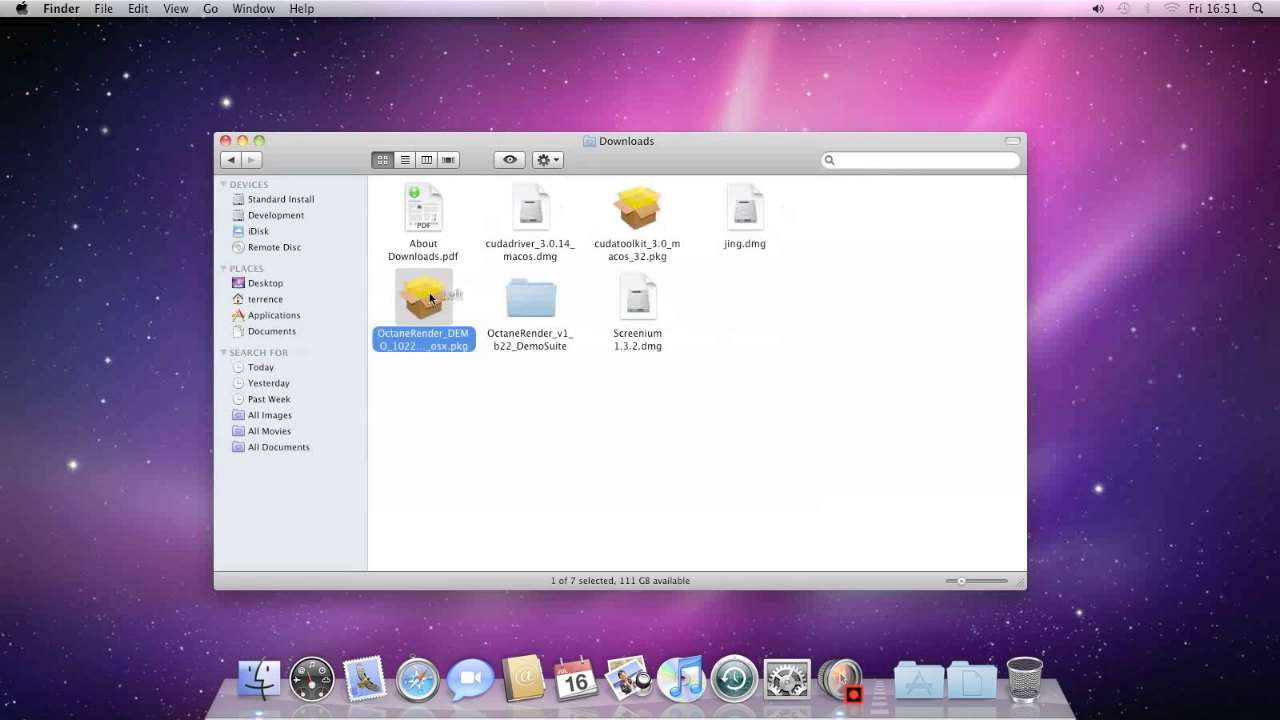
double_click(425, 297)
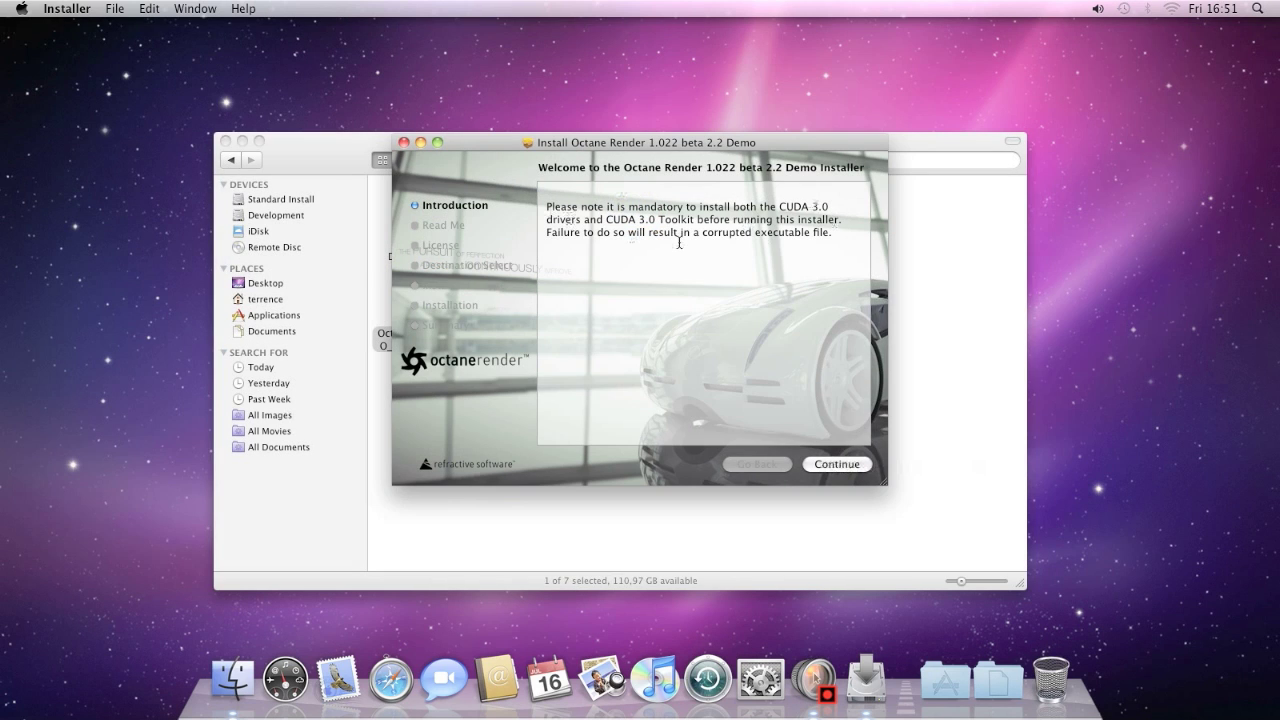
click(836, 464)
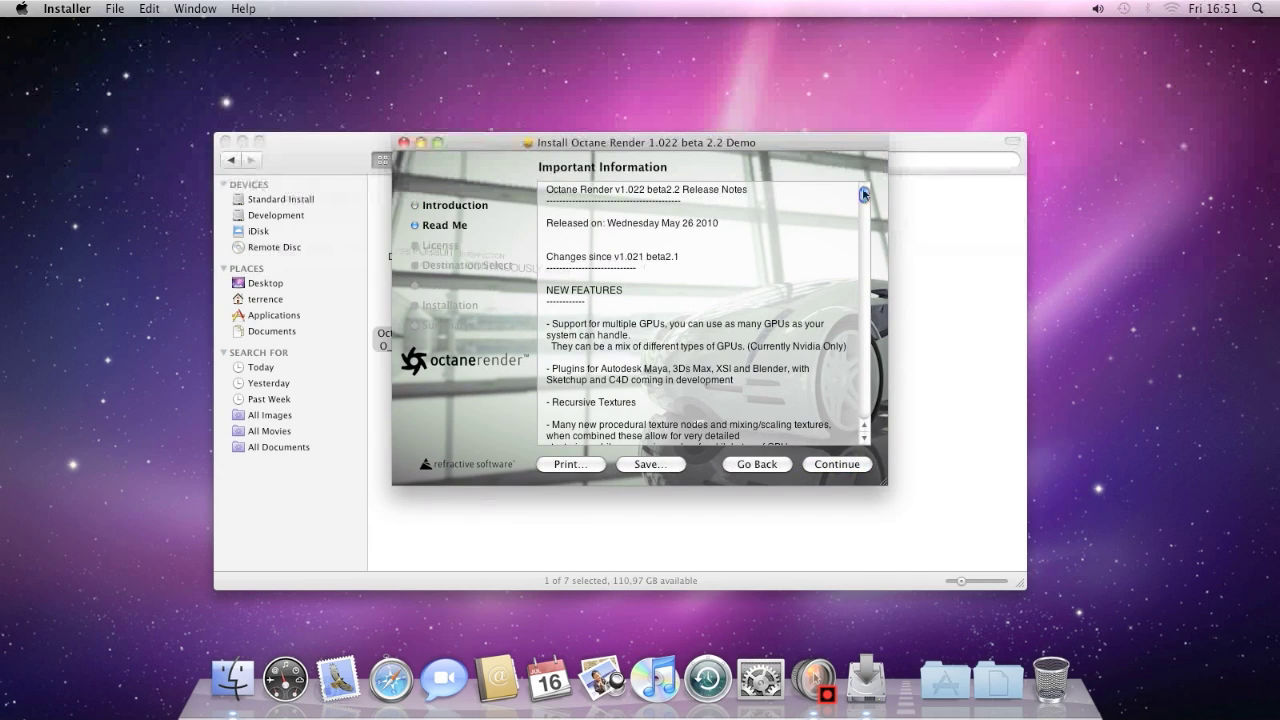
mouse_move(864, 195)
mouse_down()
mouse_move(862, 400)
mouse_move(862, 178)
mouse_up()
click(829, 465)
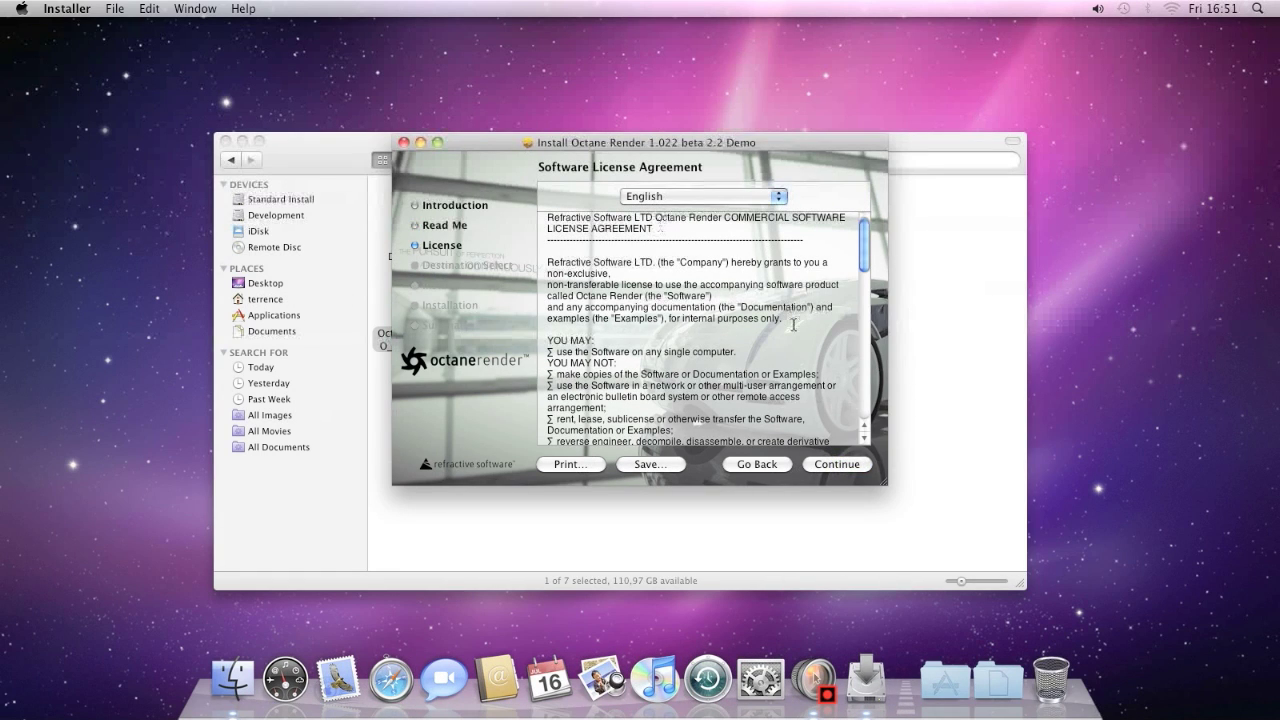
scroll(793, 325, down, 15)
click(830, 468)
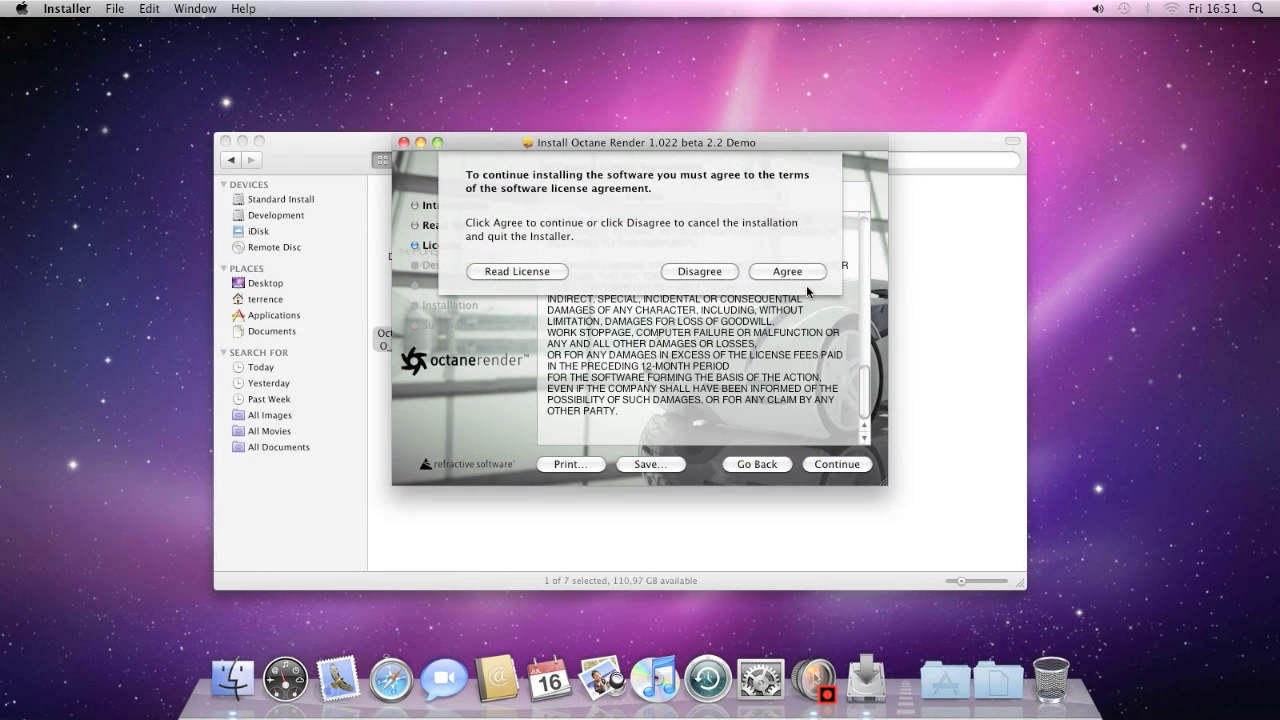
click(790, 273)
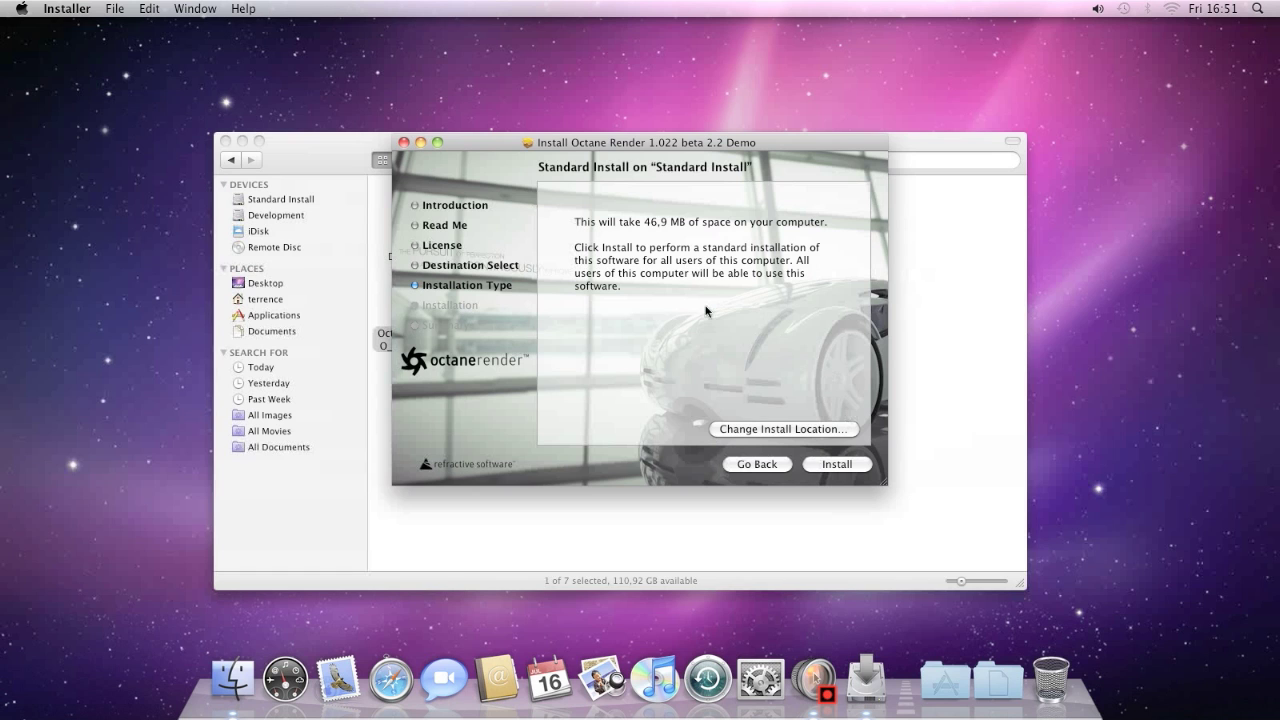
Run the standard install of Octane Render 1.022 beta 2.2 Demo, entering the account password, and close the installer
key(Return)
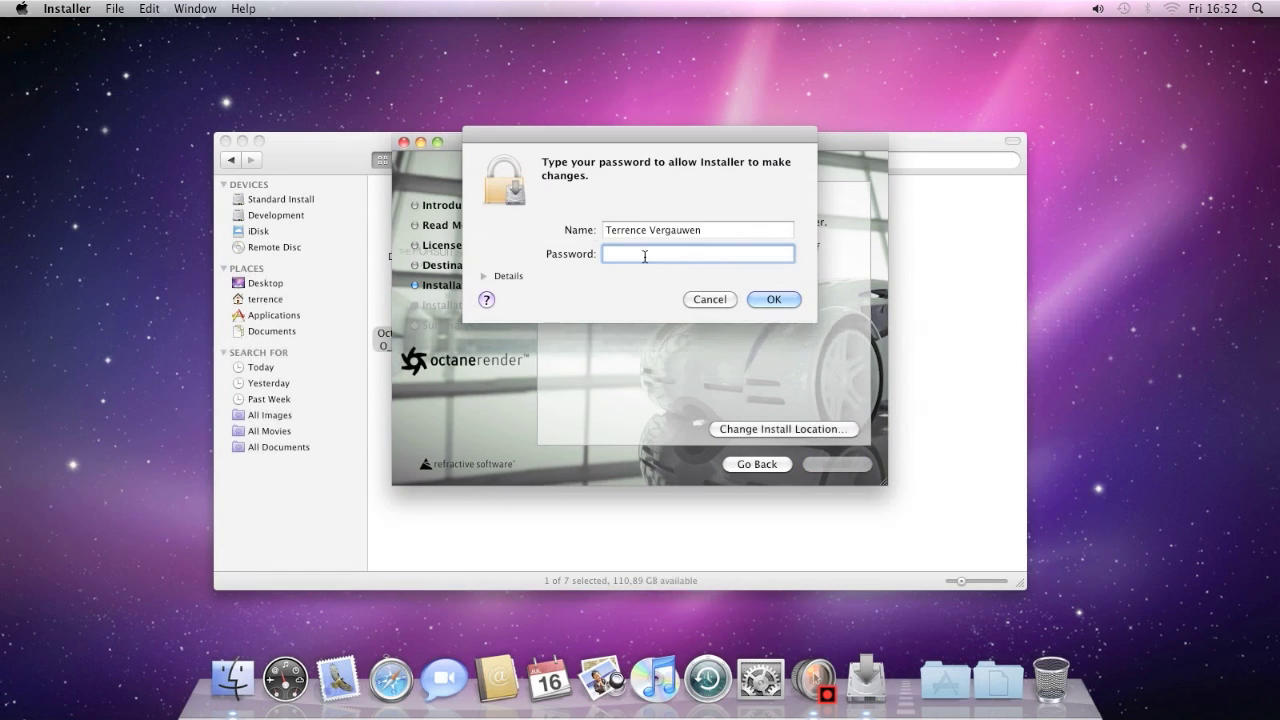
text(•••••••)
key(Return)
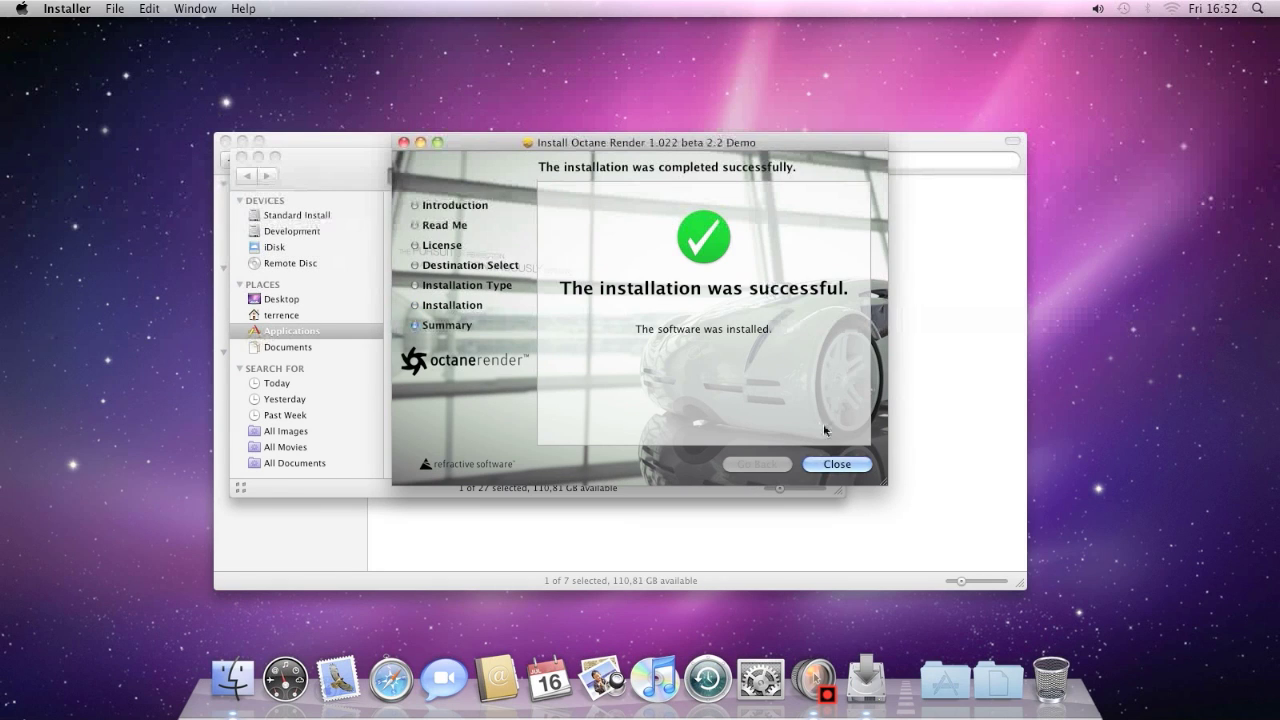
click(836, 465)
Show the Octane_Render_Demo_Scenes folder and look through the installed applications for the OctaneRender demo
drag(607, 149, 492, 146)
click(845, 388)
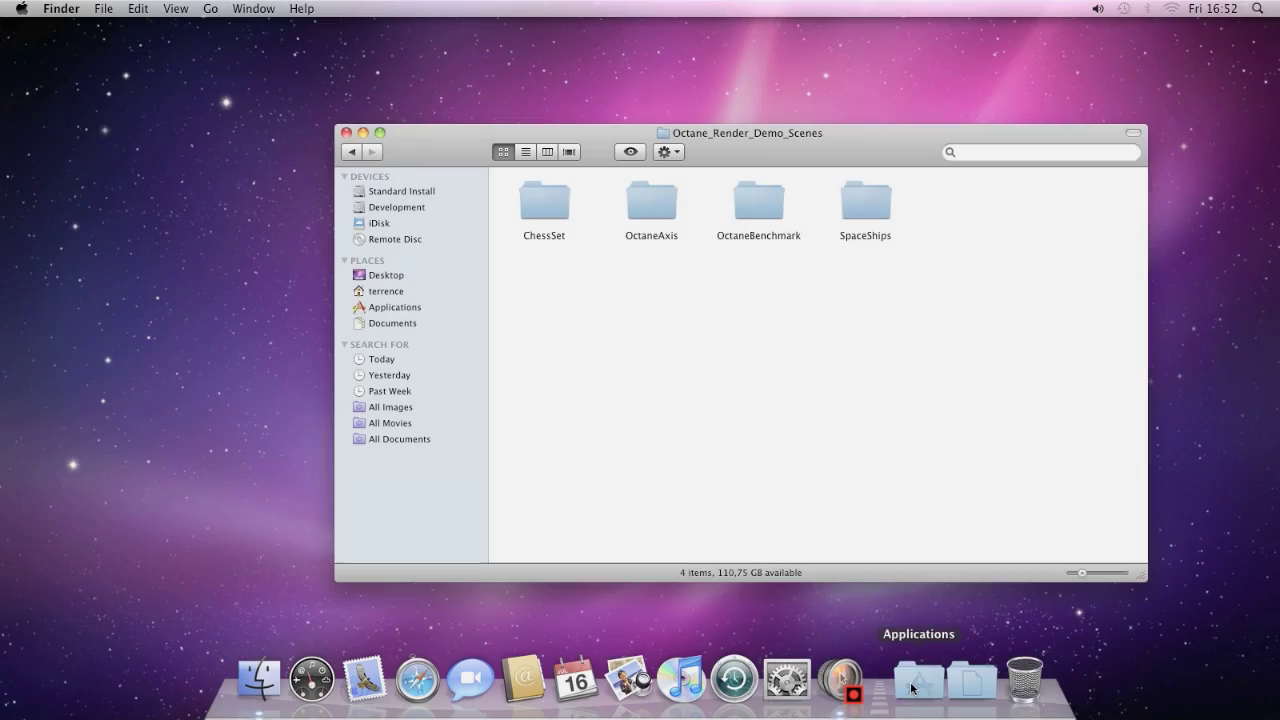
click(918, 680)
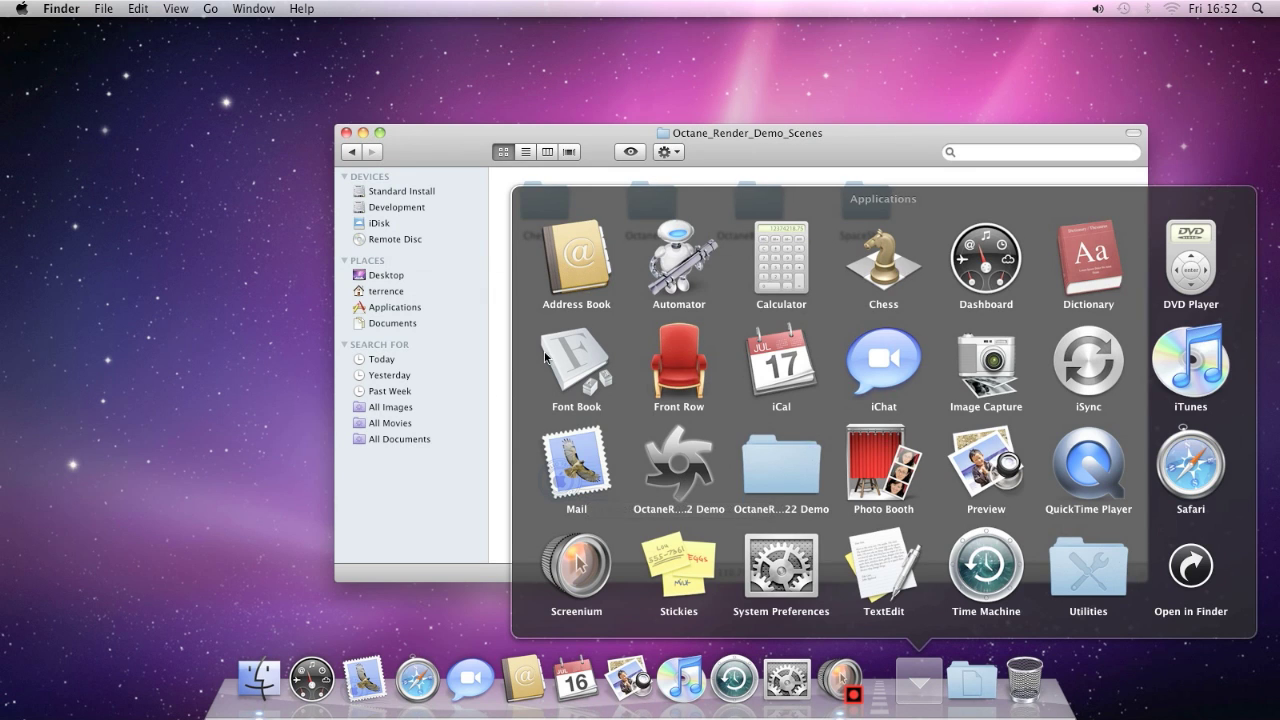
click(491, 402)
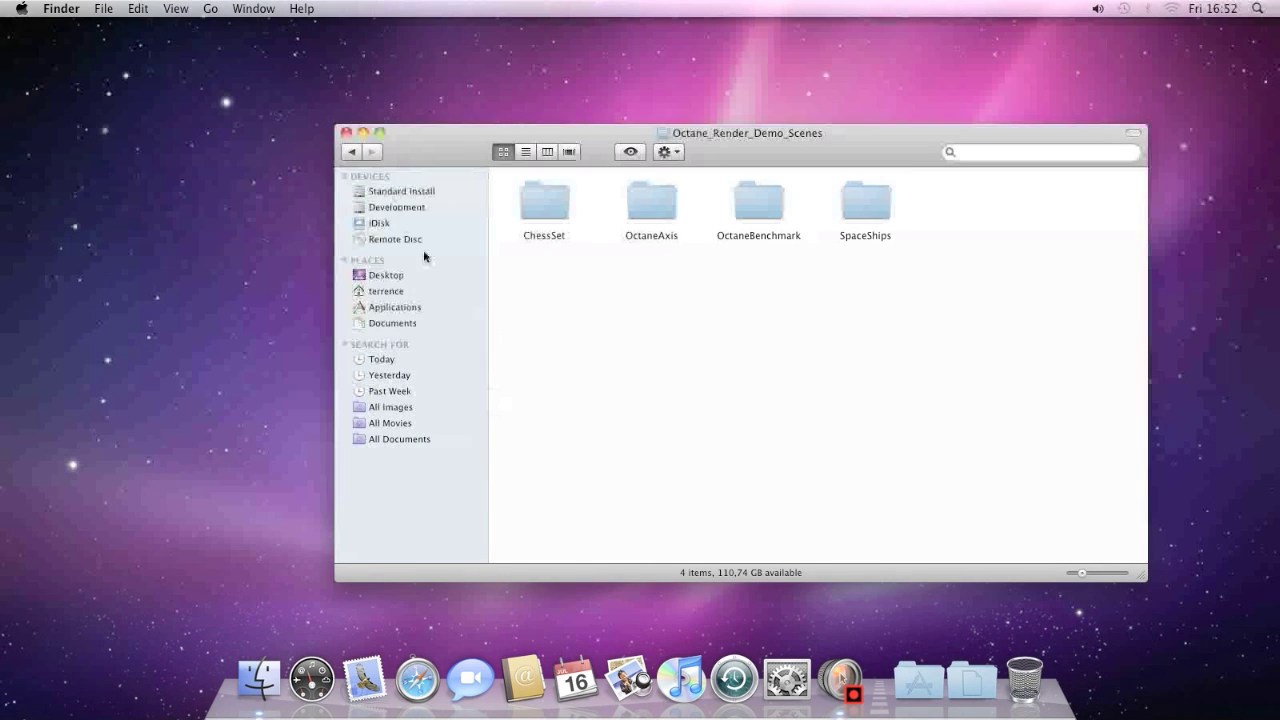
Browse to the Applications folder on the Standard Install disk and launch the OctaneRender 1.022 beta 2.2 demo
click(391, 191)
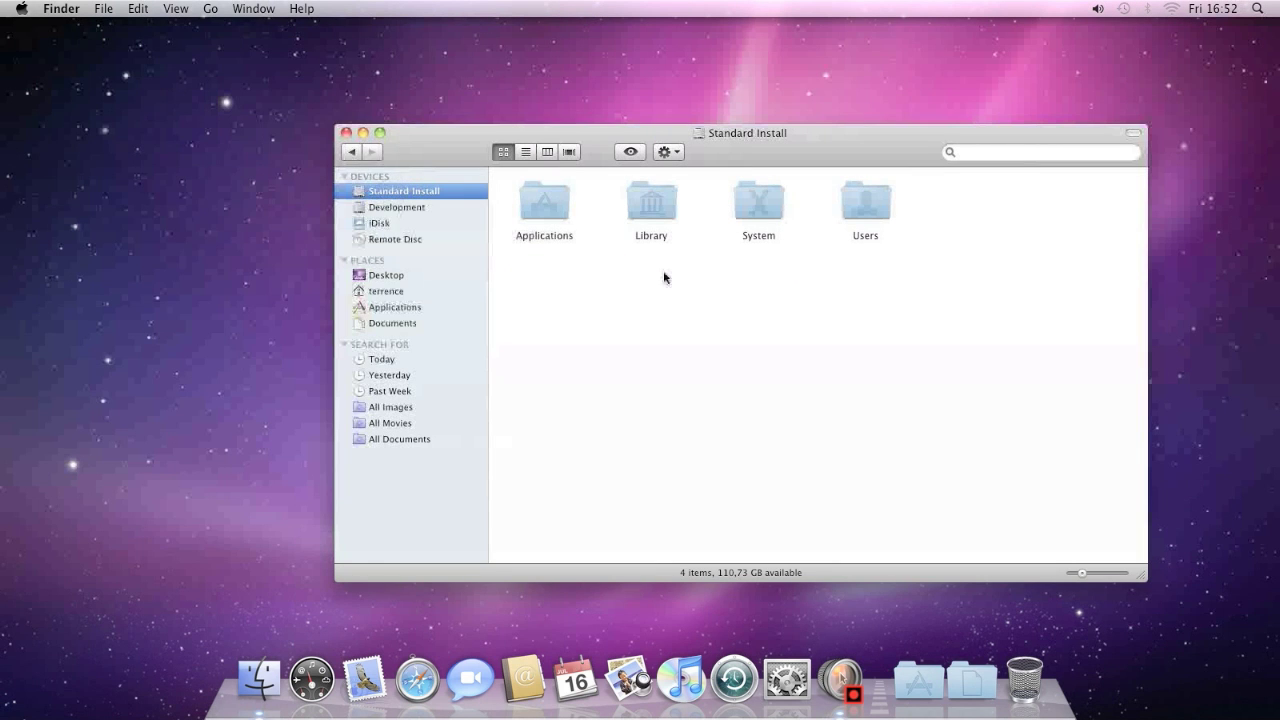
double_click(544, 202)
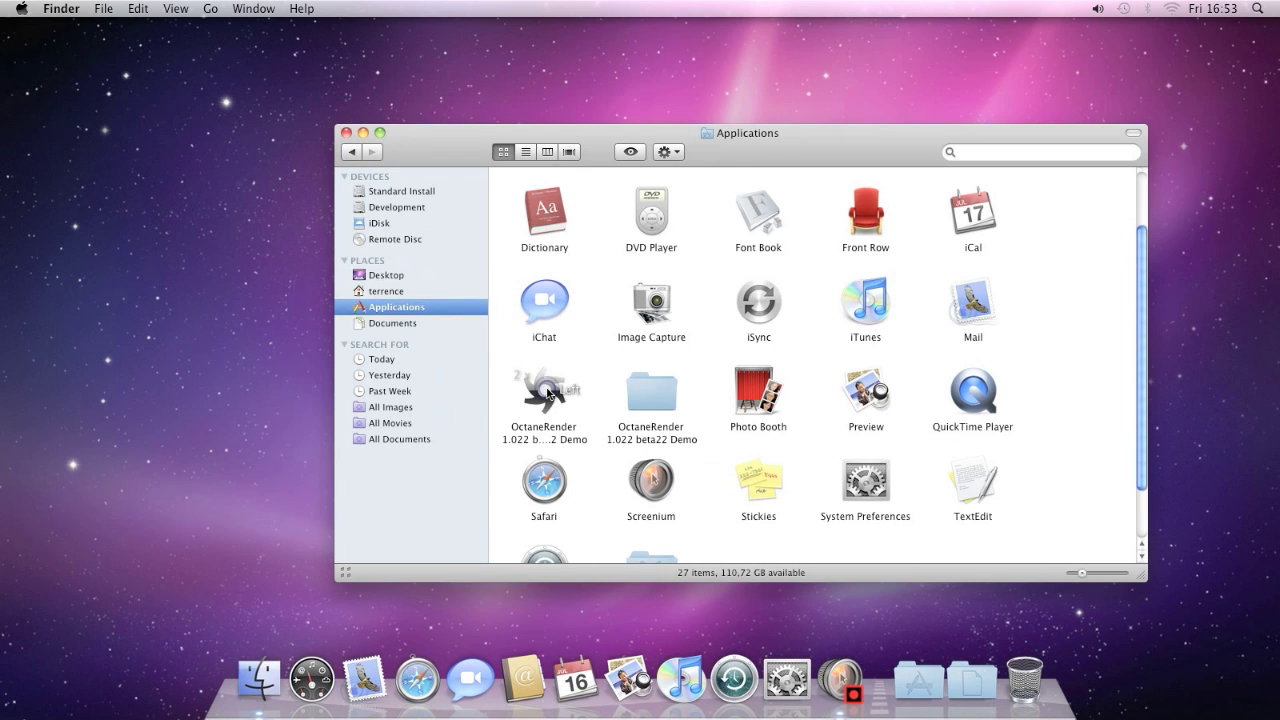
drag(830, 140, 677, 86)
click(392, 345)
double_click(392, 345)
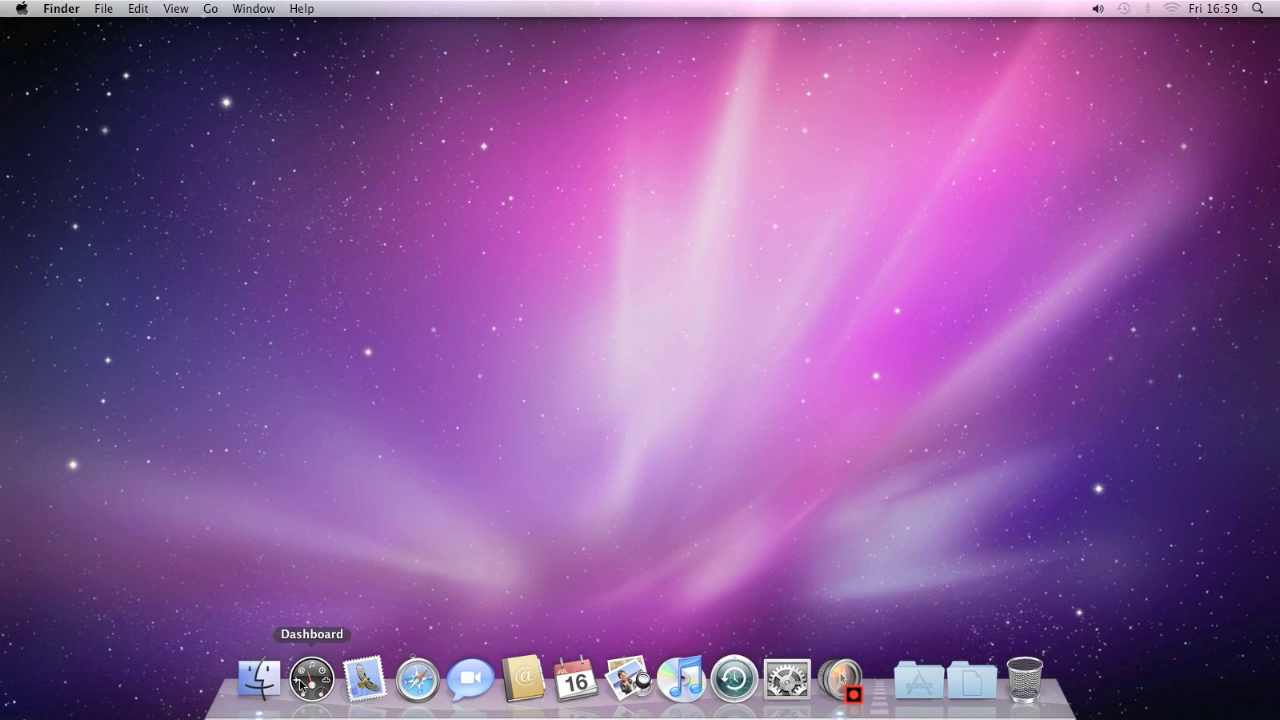
click(415, 684)
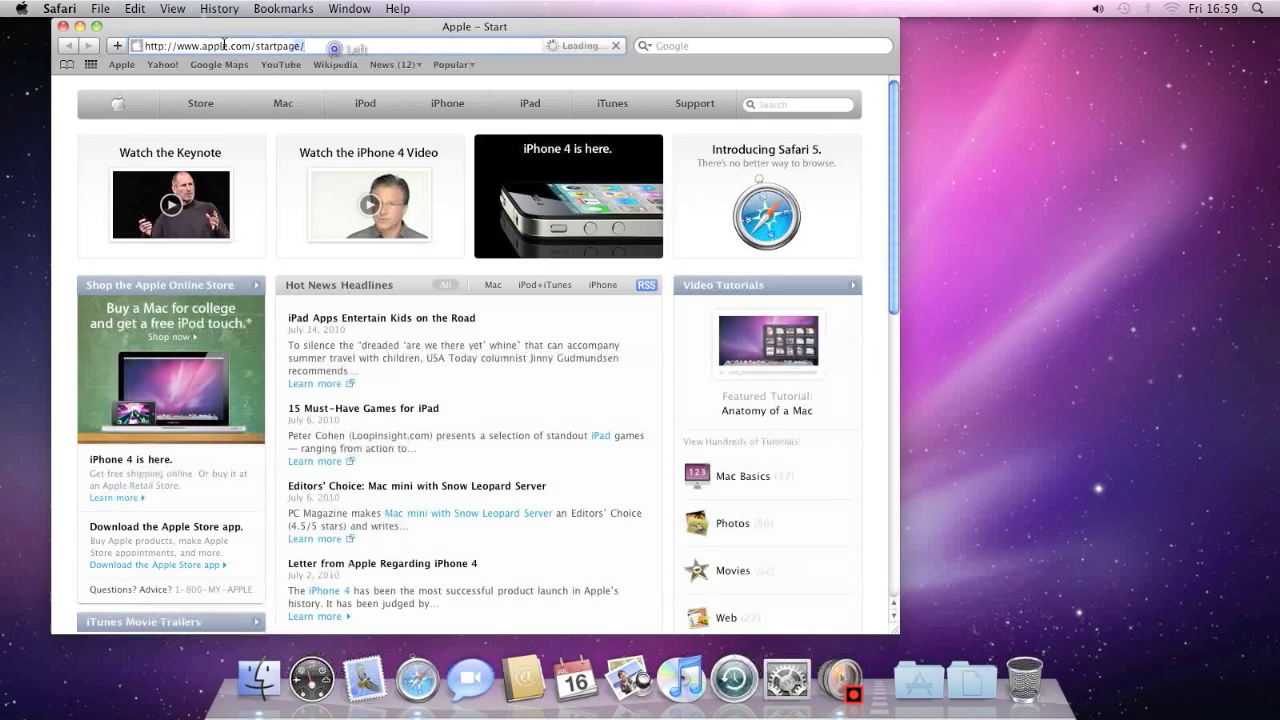
click(331, 45)
text(www)
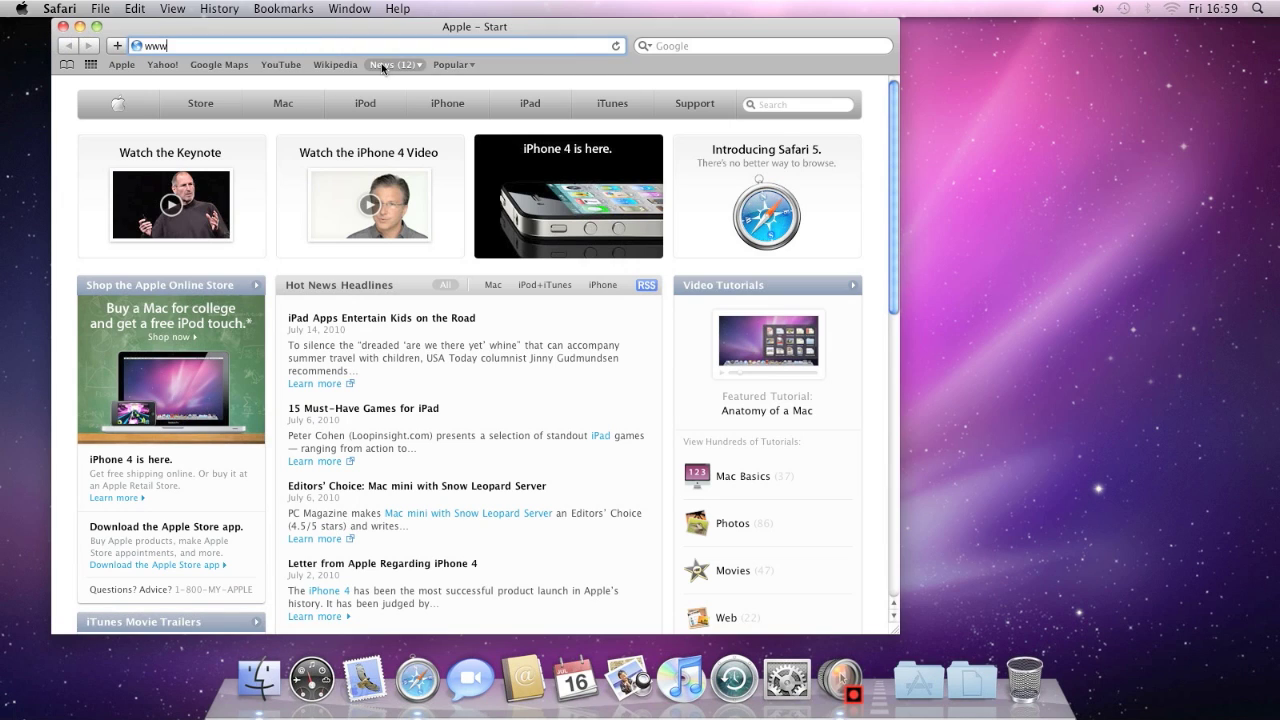
text(.refractivesoftware.com/)
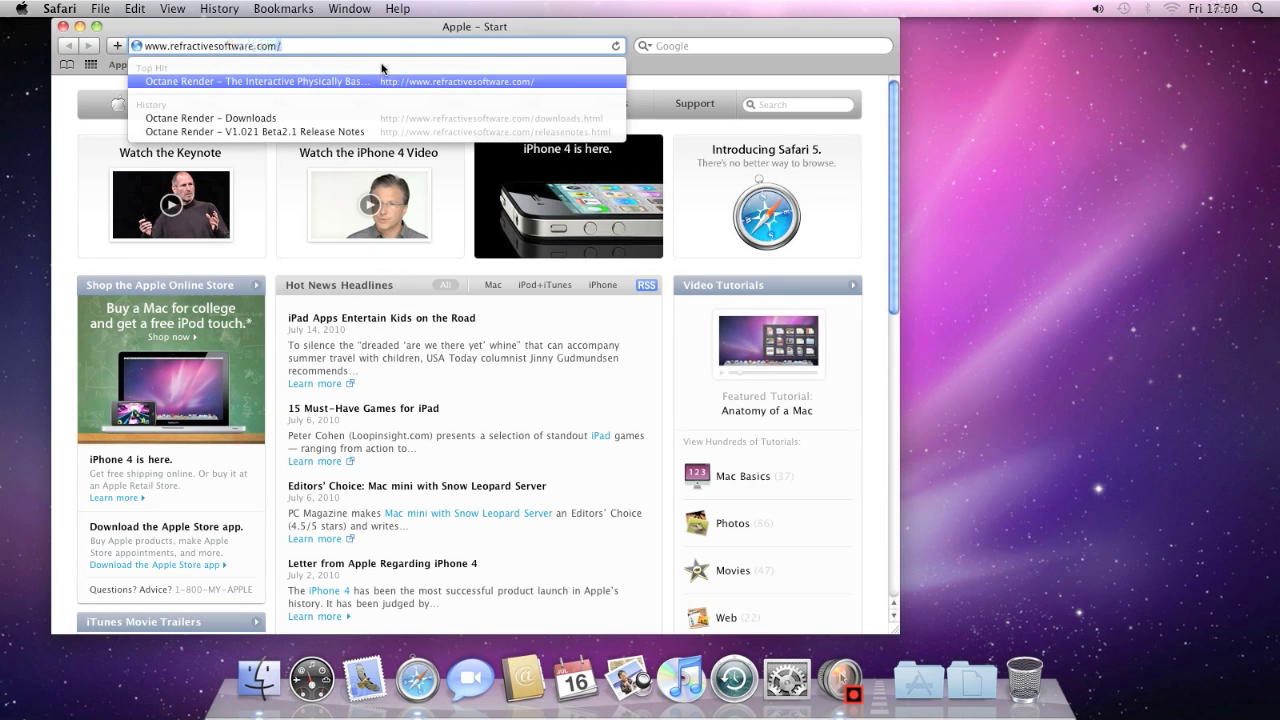
key(Return)
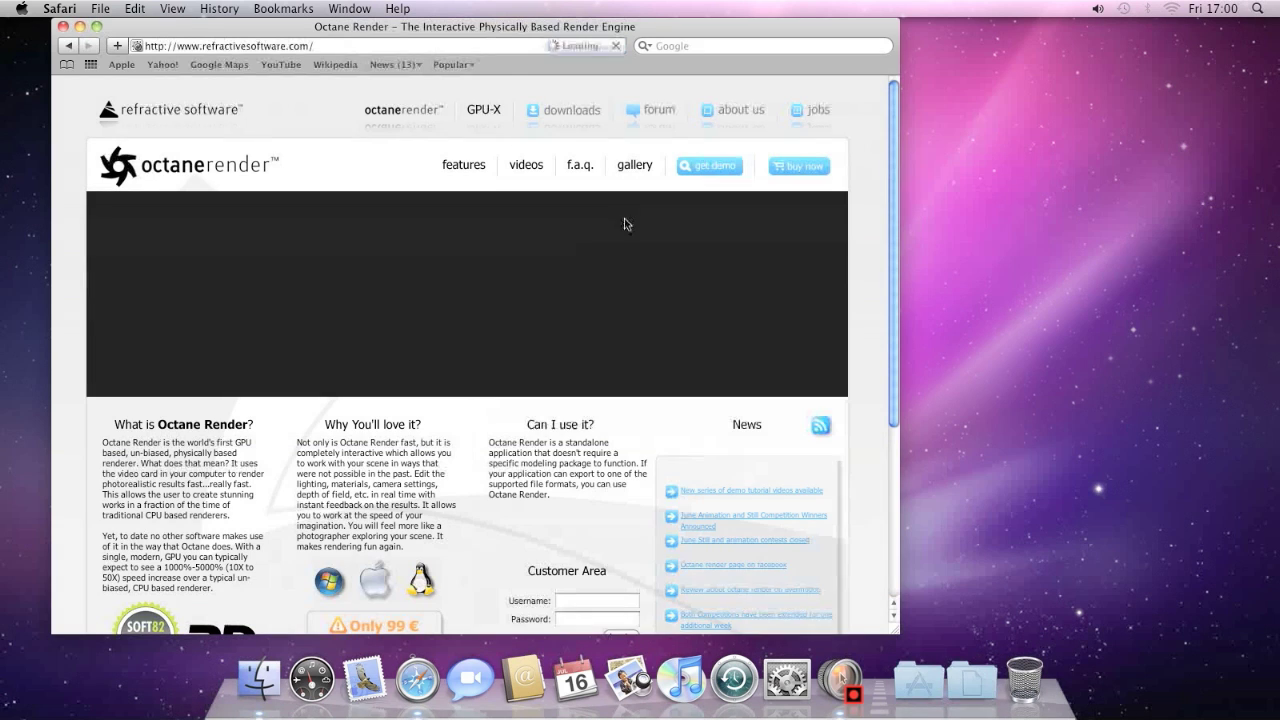
click(720, 167)
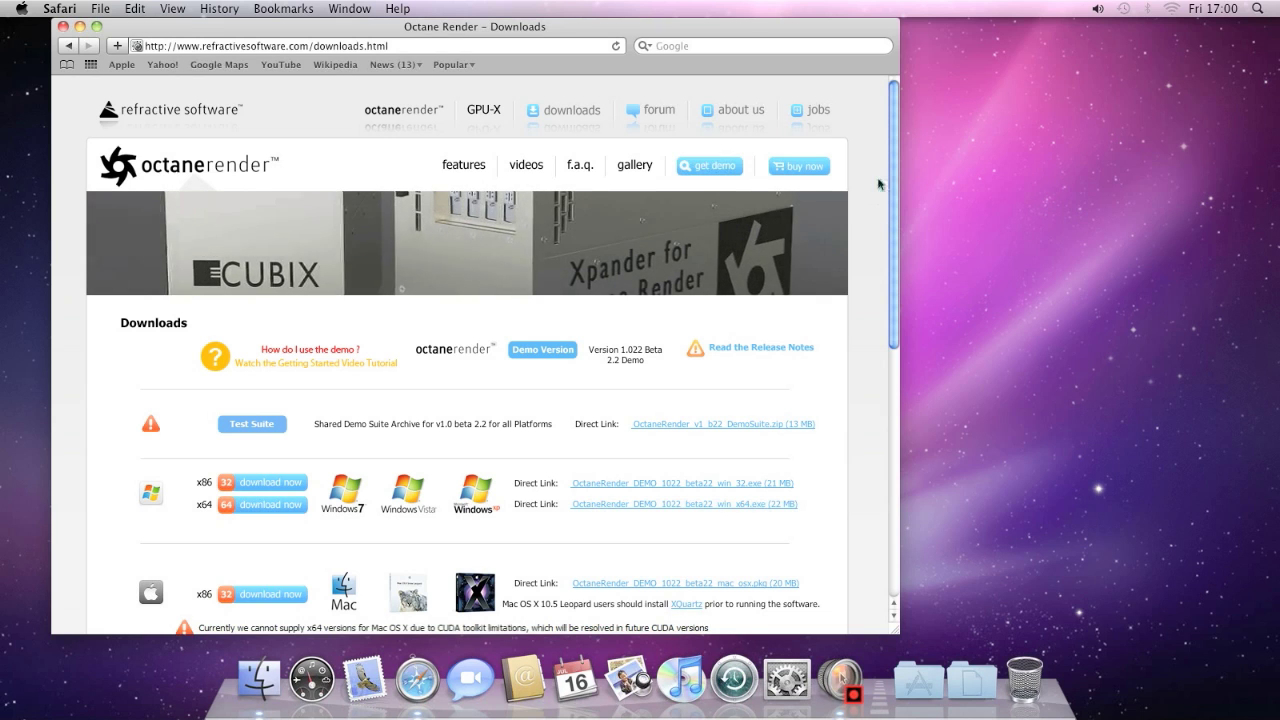
Follow the XQuartz link in the Mac section of the downloads page and download X11-2.5.0.dmg for Leopard
scroll(880, 184, down, 5)
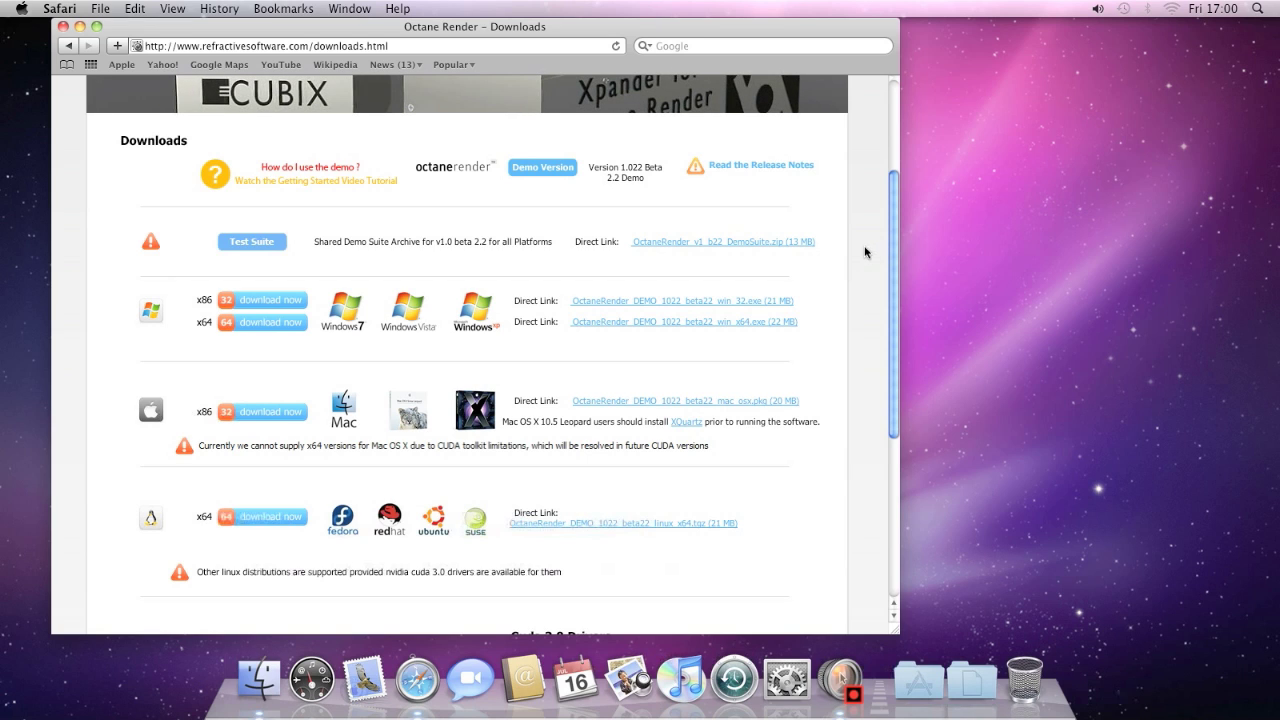
drag(895, 240, 895, 260)
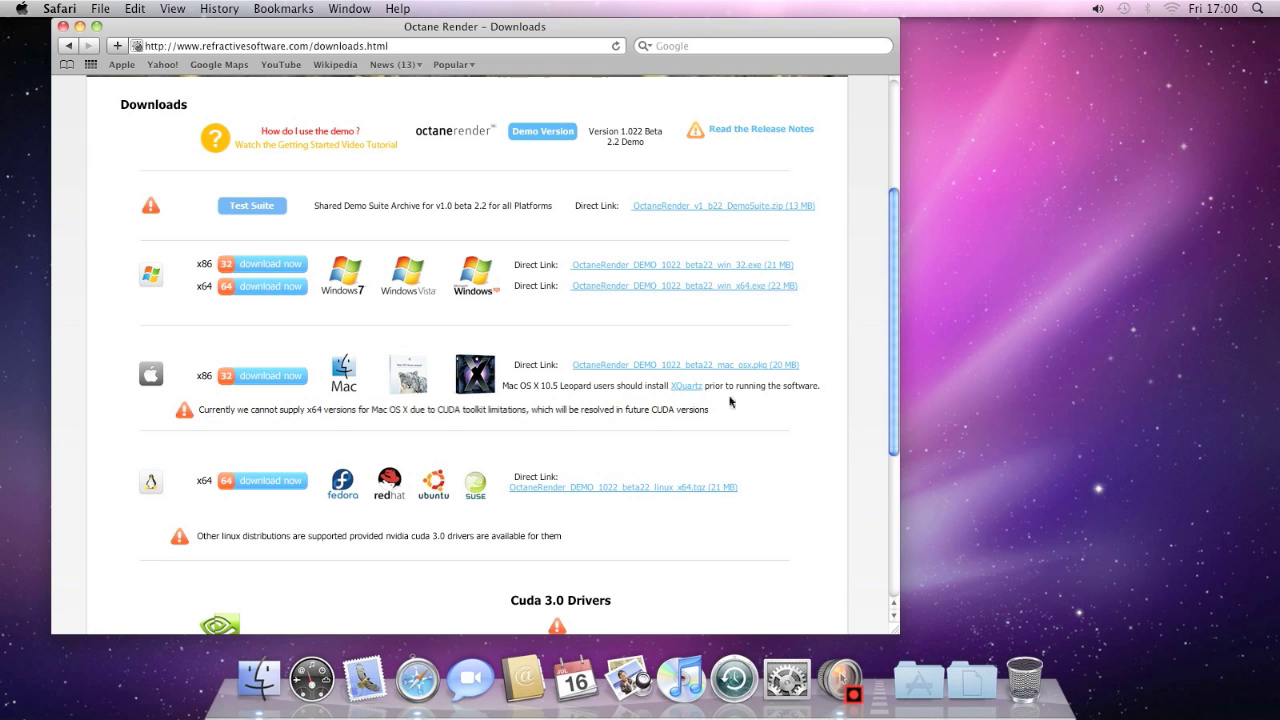
click(687, 389)
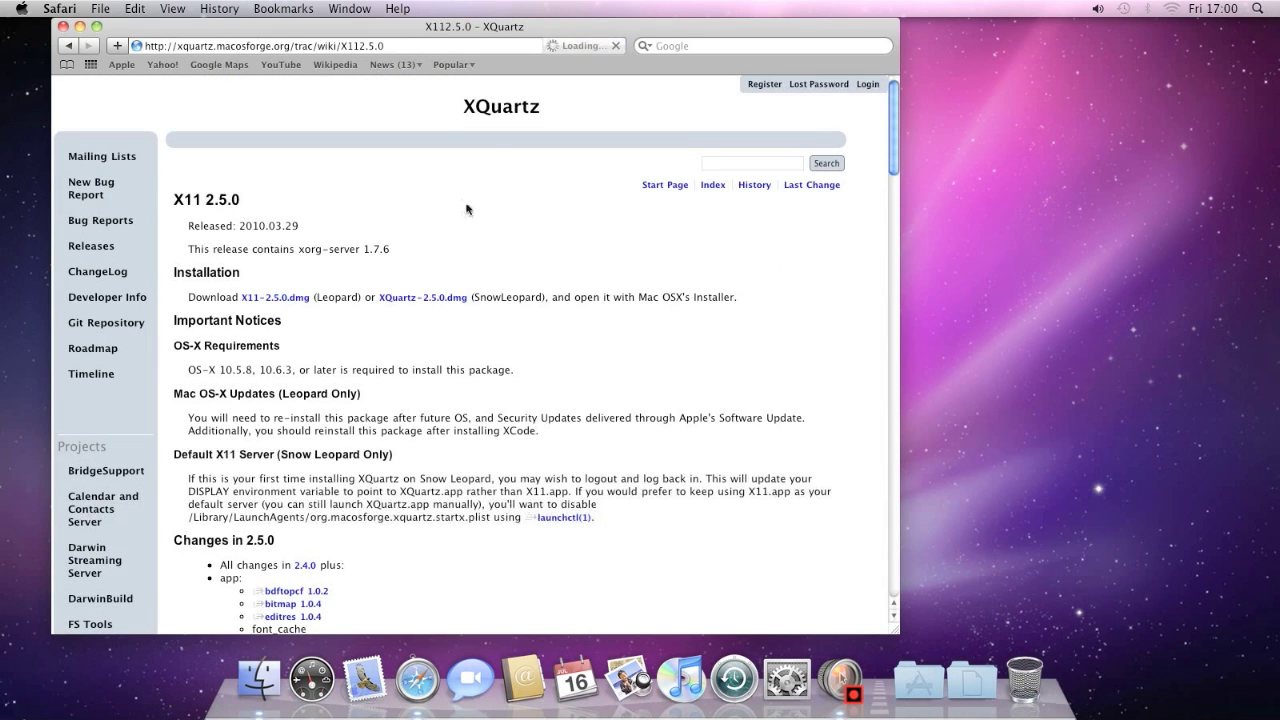
click(283, 305)
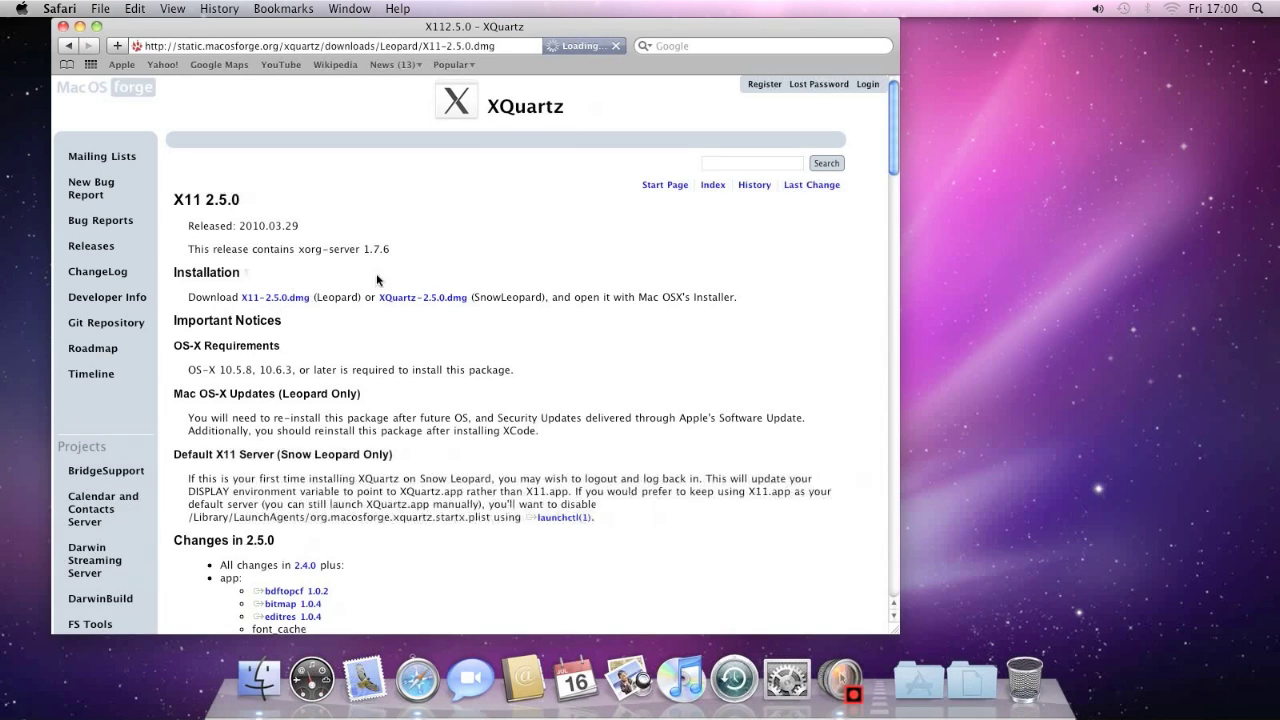